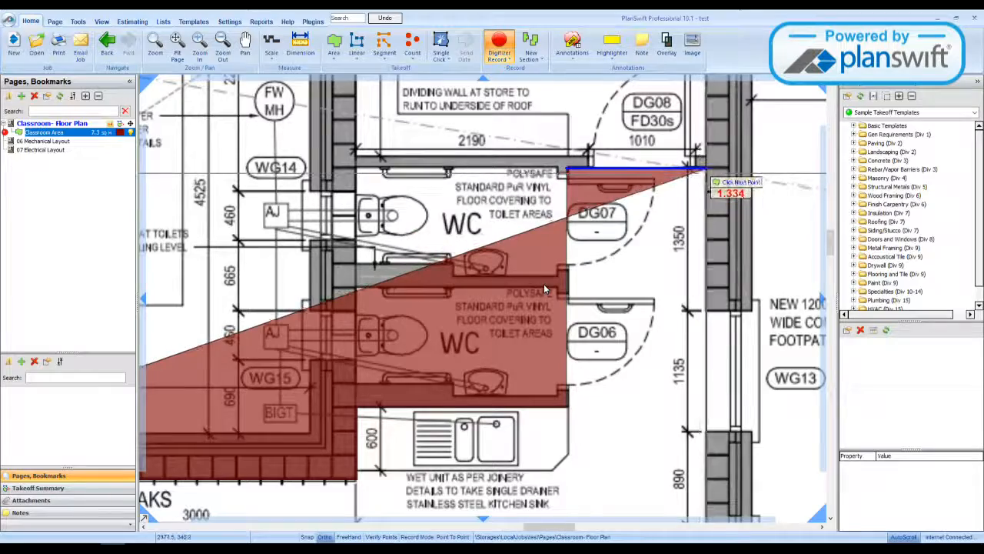
Trace the remaining corners of the Classroom Area along the right and lower classroom walls and finish the area.
scroll(544, 288, up, 4)
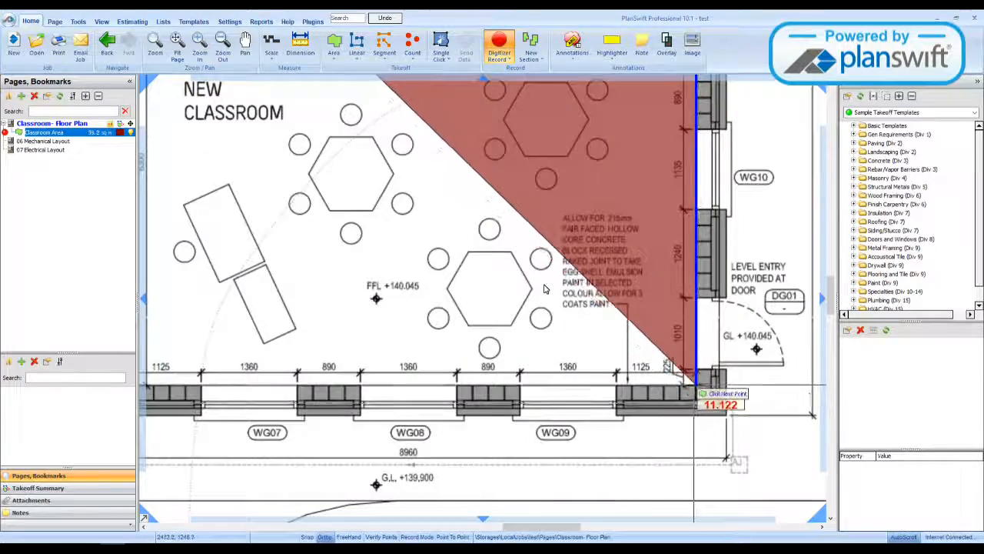
click(697, 386)
scroll(701, 384, down, 4)
scroll(588, 379, up, 1)
scroll(588, 378, up, 4)
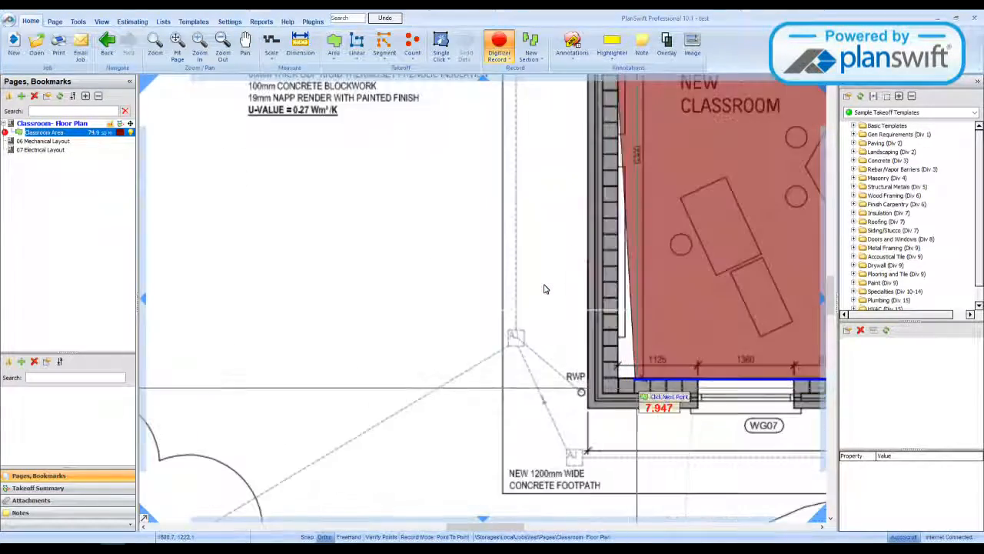
click(618, 379)
key(Escape)
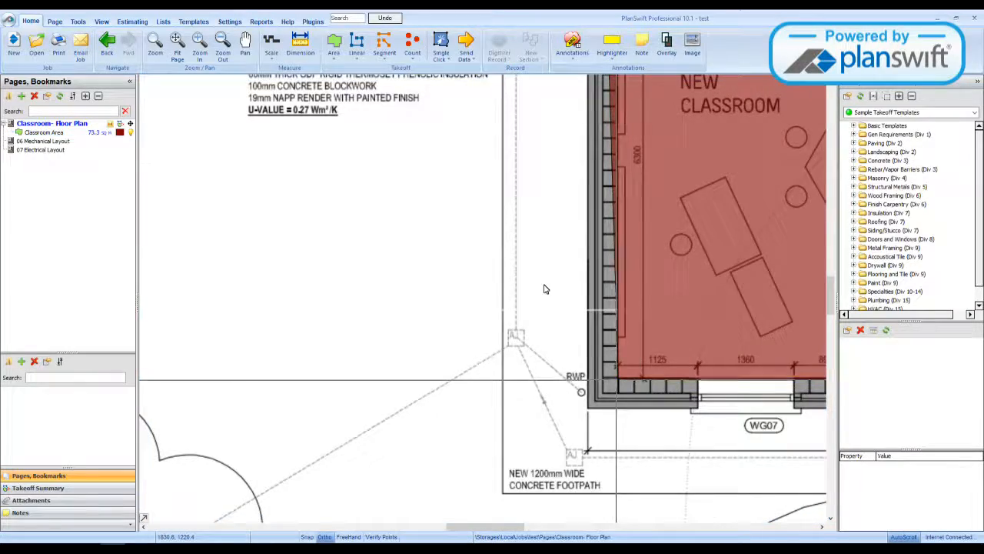
Correct the Classroom Area boundary beside door DG05 so it follows the inner face of the classroom's left wall.
scroll(422, 357, down, 4)
scroll(556, 223, up, 2)
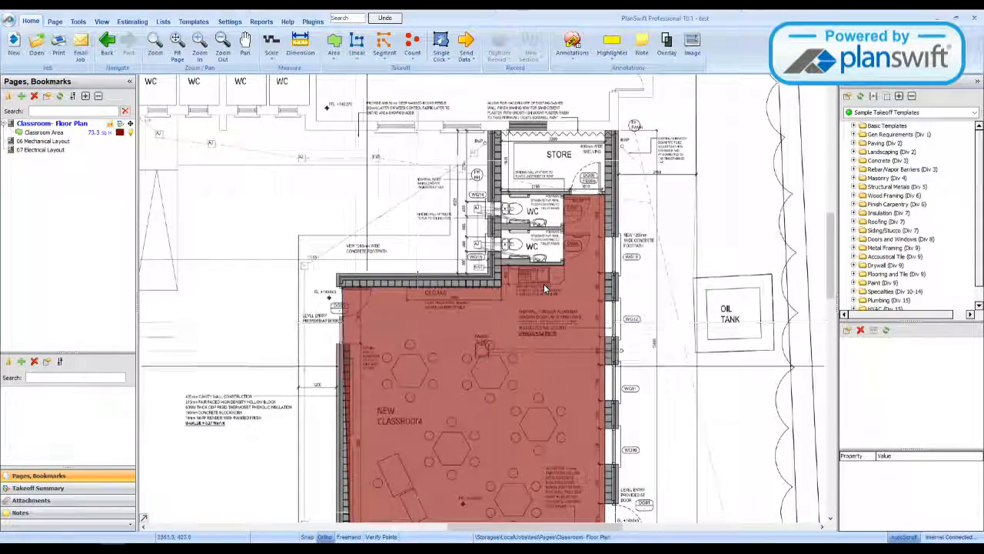
scroll(544, 288, up, 3)
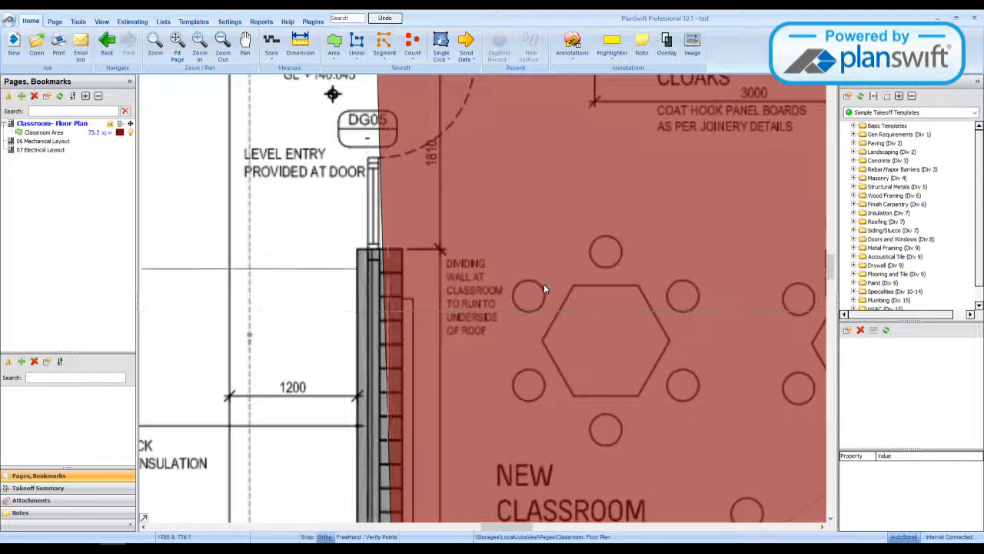
click(544, 285)
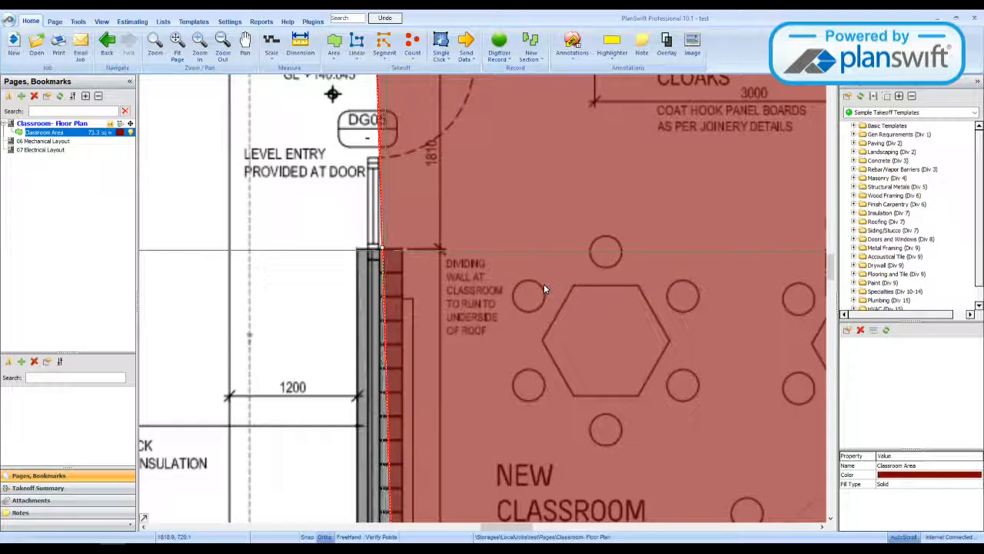
mouse_move(382, 249)
mouse_down()
mouse_move(403, 249)
mouse_move(401, 228)
mouse_move(386, 244)
mouse_up()
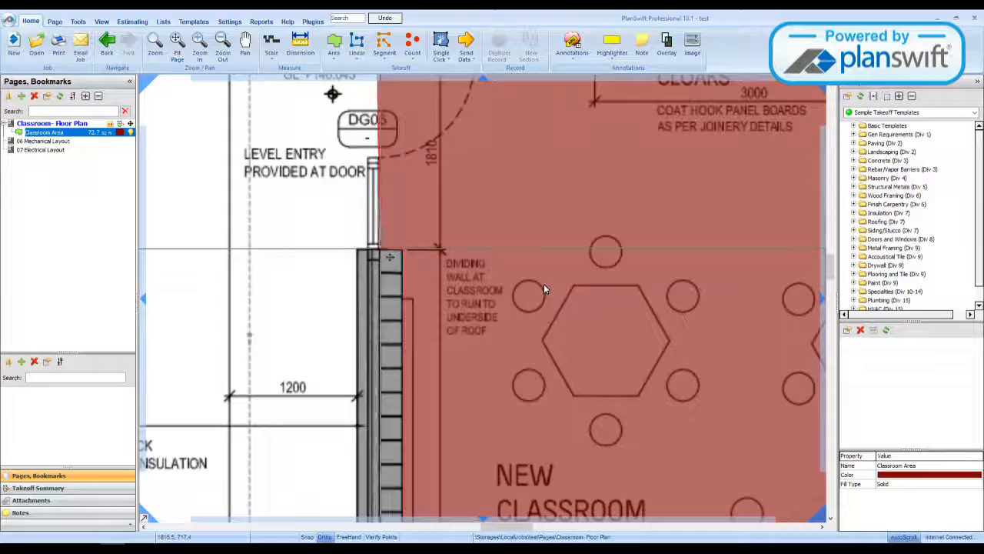
key(Escape)
scroll(543, 284, down, 2)
scroll(543, 284, down, 3)
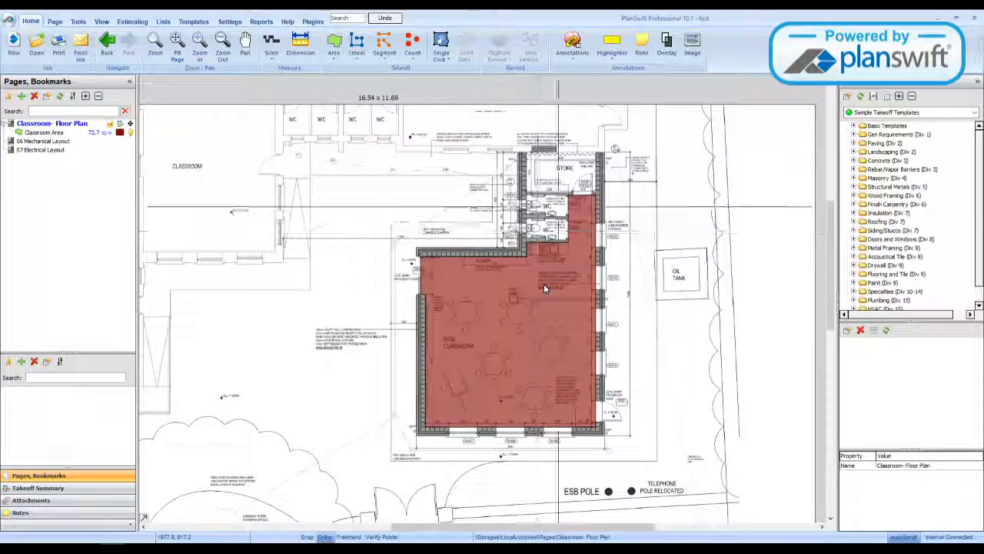
Create a green, solid-filled area takeoff named Store Area.
scroll(544, 284, up, 4)
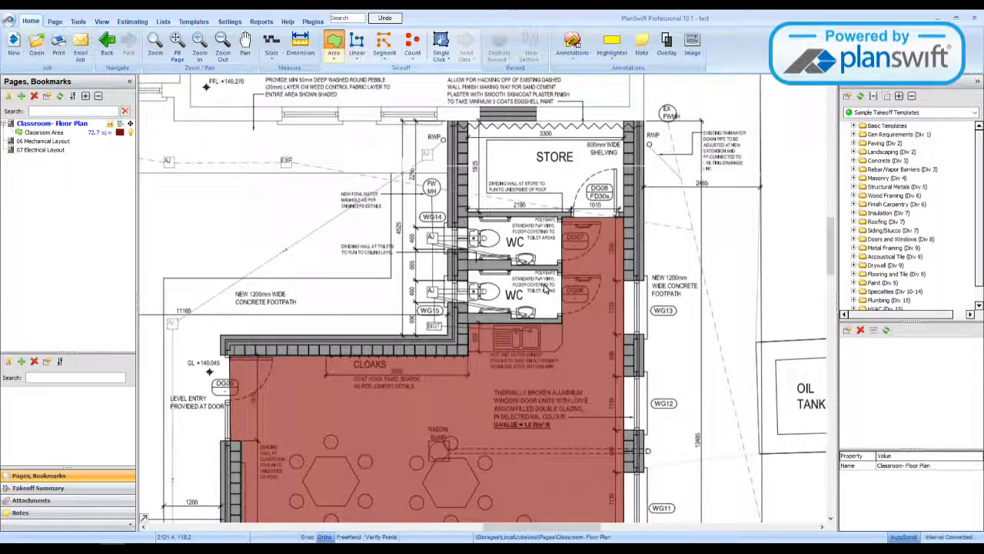
key(F5)
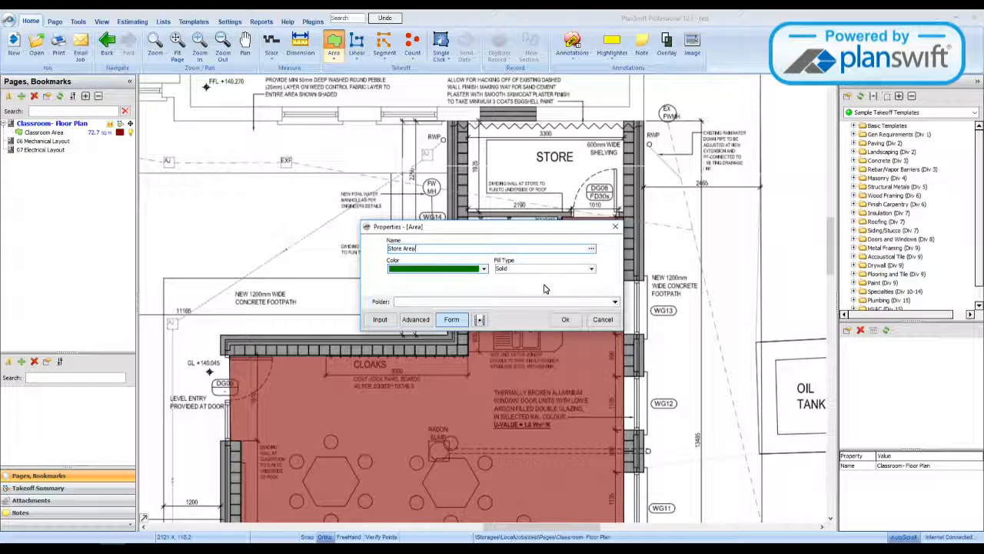
key(Return)
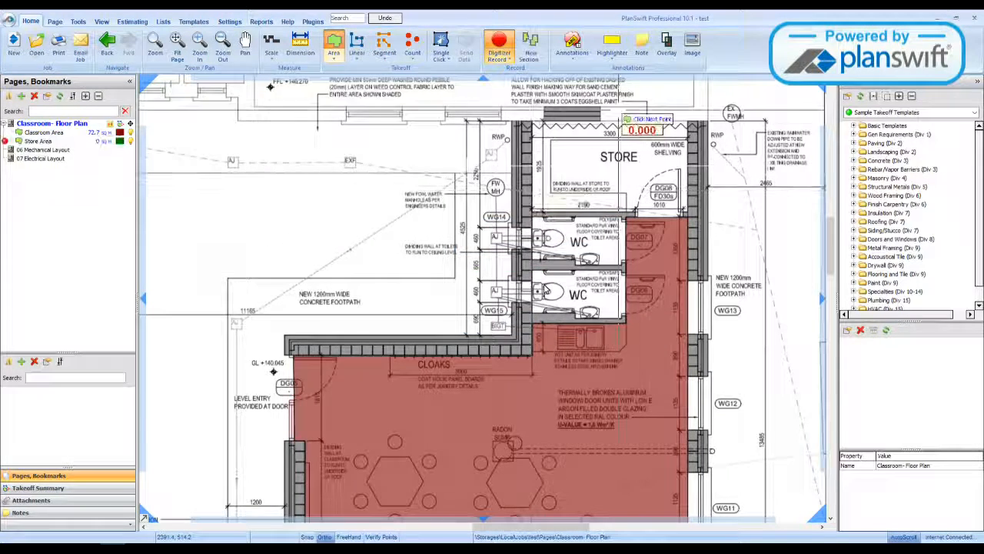
Trace the Store Area around the store room's inner walls, including the DG08 door opening.
scroll(544, 289, up, 3)
scroll(376, 190, down, 3)
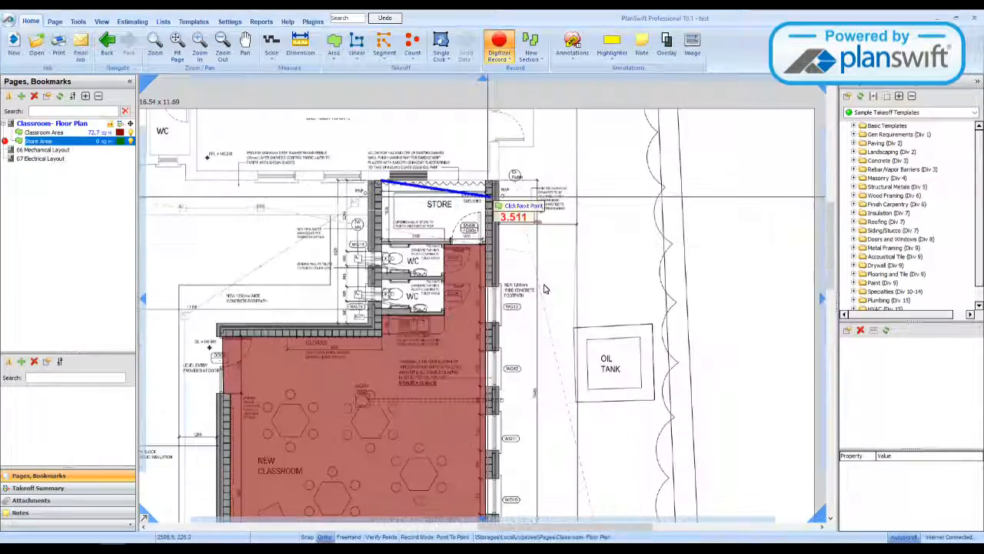
scroll(489, 193, up, 2)
click(492, 164)
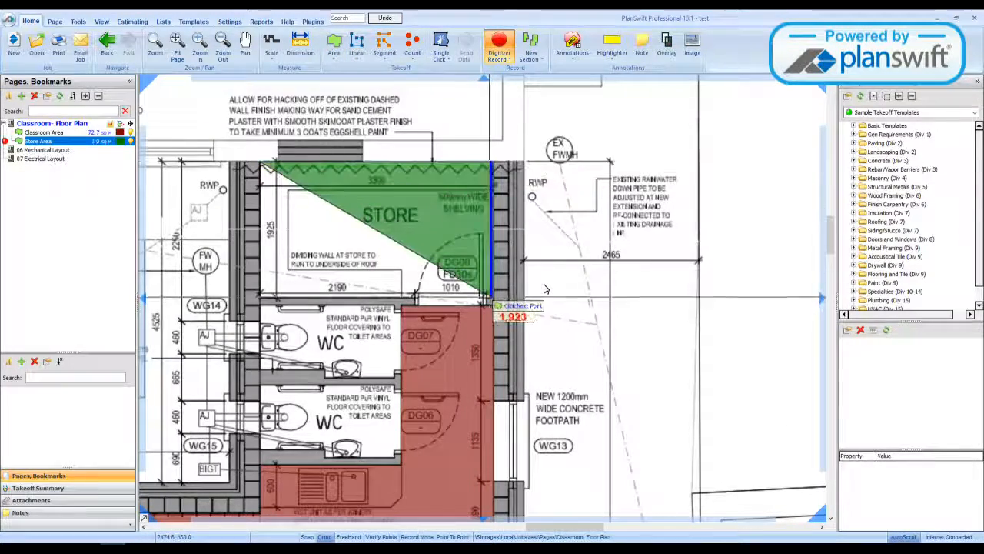
click(492, 296)
scroll(544, 288, up, 4)
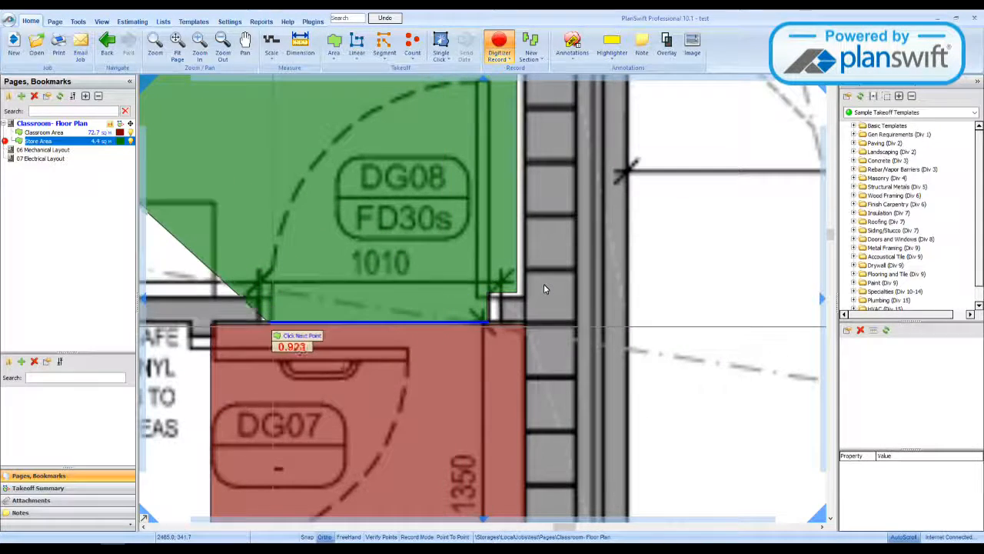
scroll(544, 288, down, 4)
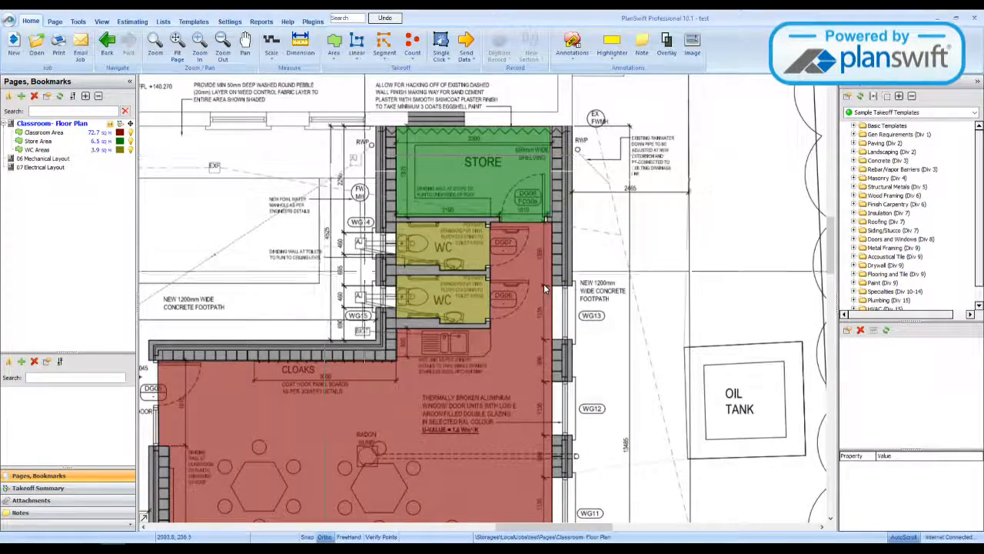
Create a dark blue, solid linear takeoff named External Wall.
scroll(544, 288, up, 2)
scroll(543, 288, down, 3)
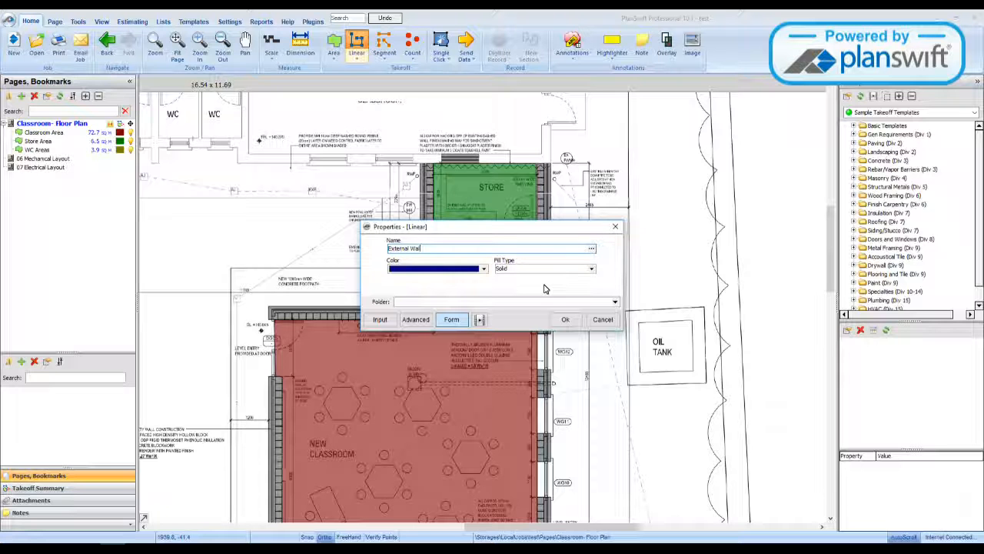
key(Return)
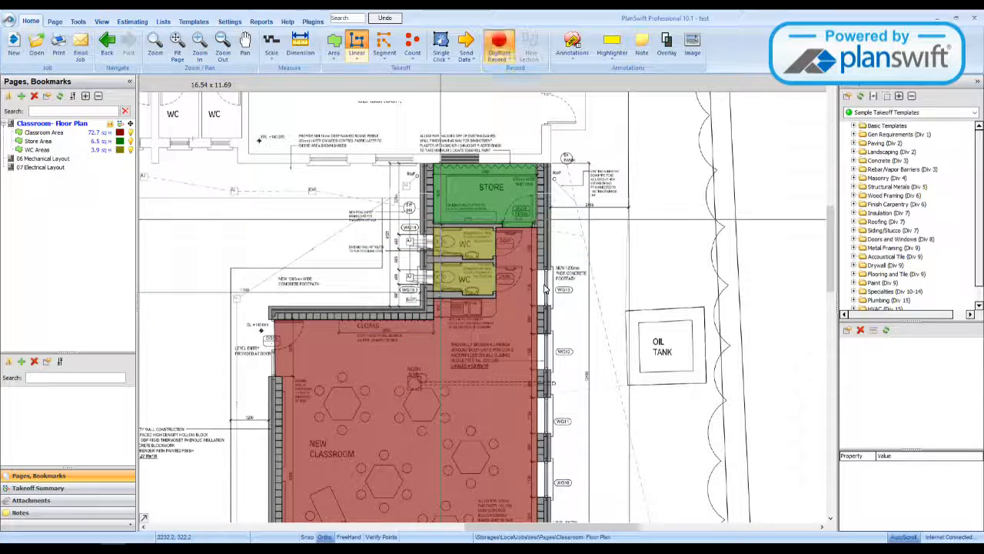
Trace the External Wall line around the building from the store's upper left corner, through every outer corner, to its upper right corner.
click(423, 164)
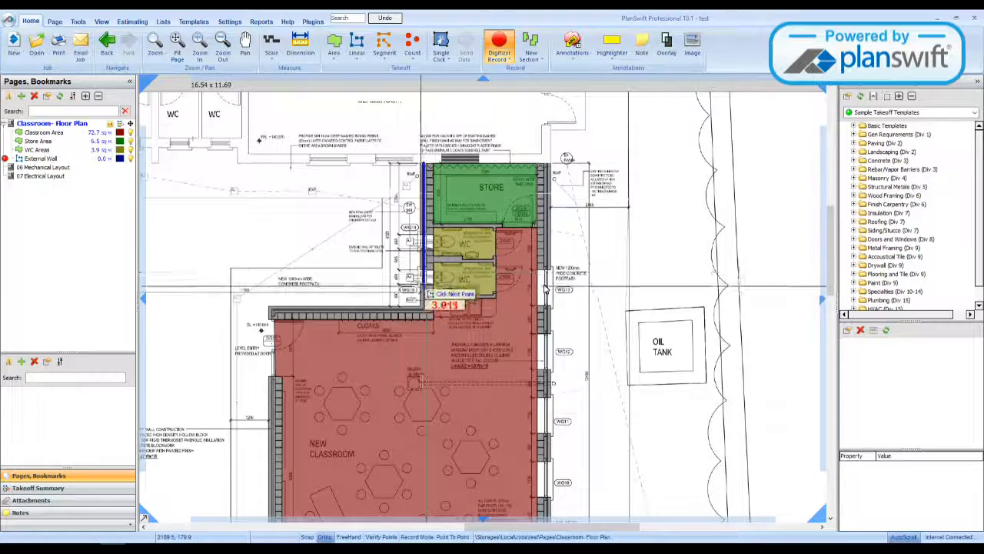
click(423, 310)
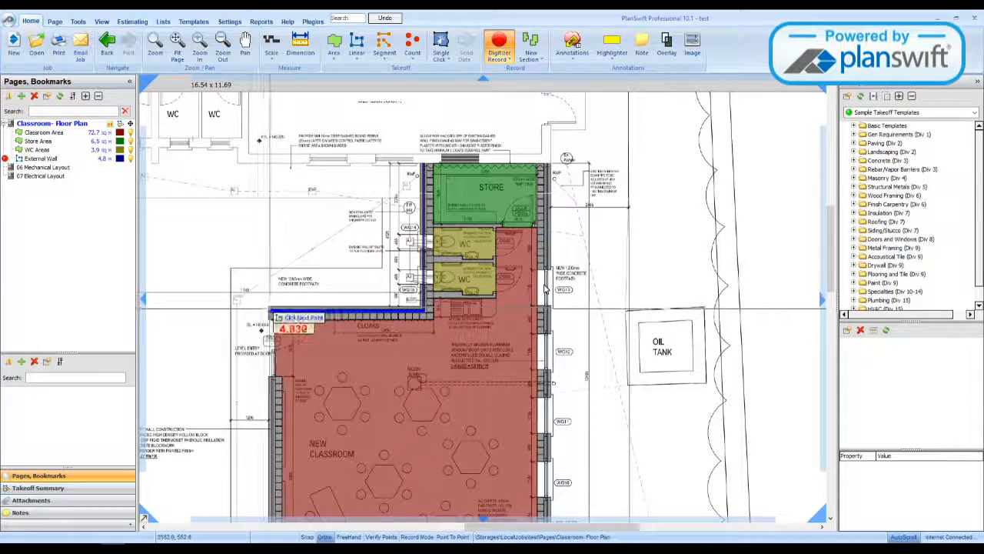
click(270, 309)
scroll(326, 207, down, 2)
scroll(544, 288, up, 3)
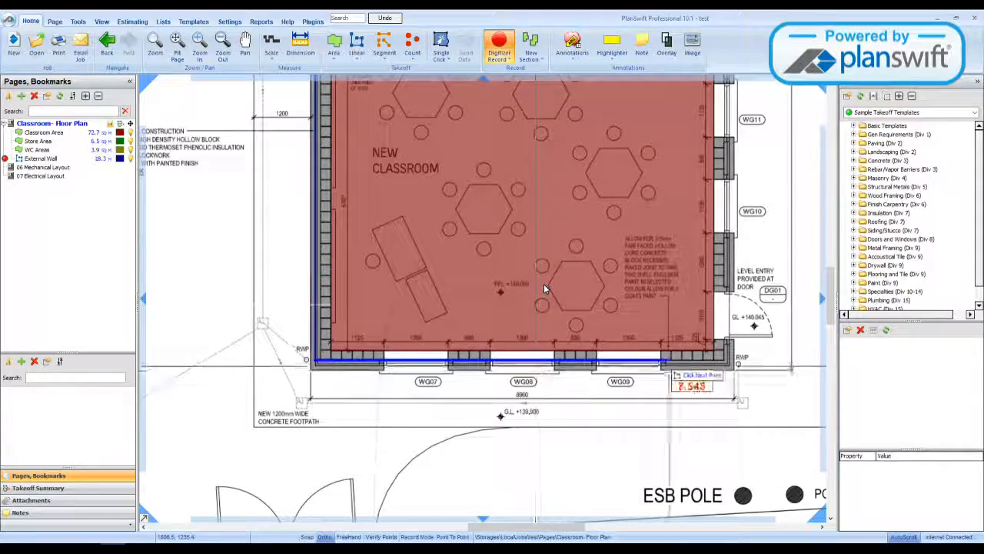
scroll(544, 289, down, 3)
scroll(544, 289, up, 3)
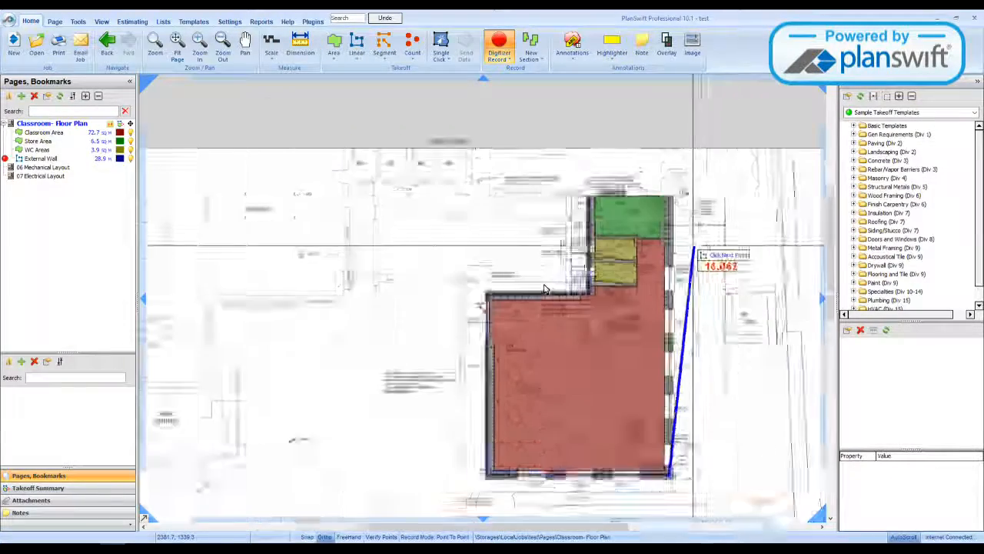
double_click(544, 288)
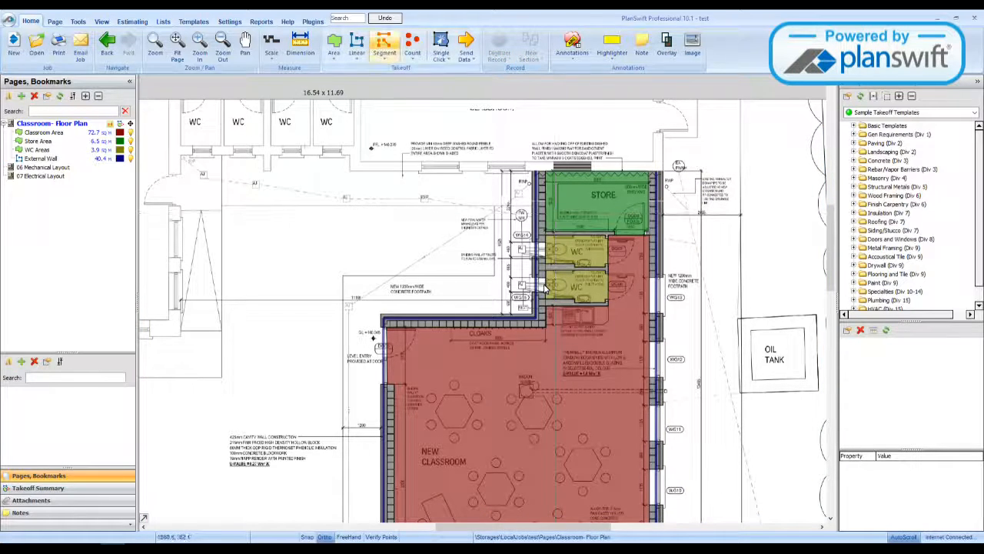
Create a purple linear takeoff named Internal Walls and trace the dividing wall between the store and the WCs.
click(357, 45)
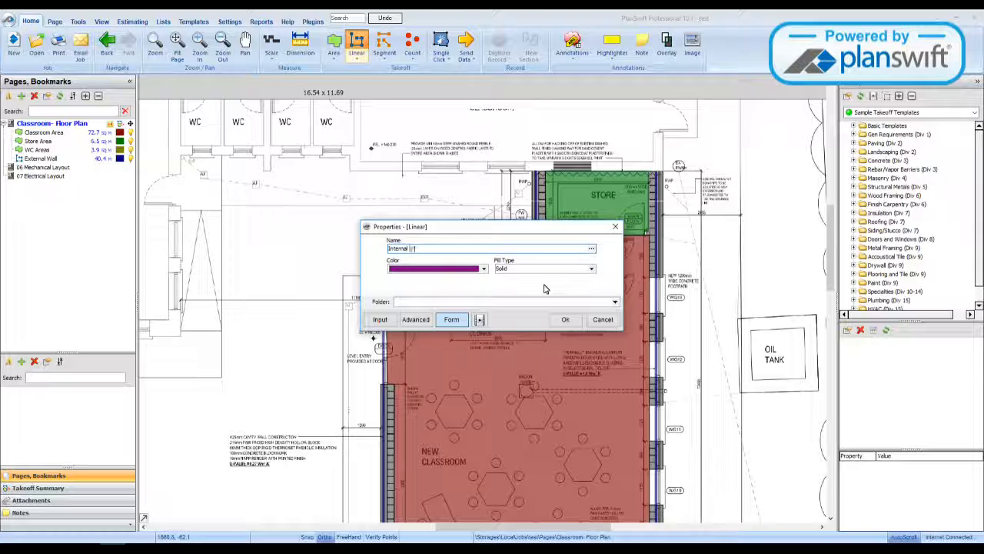
key(Return)
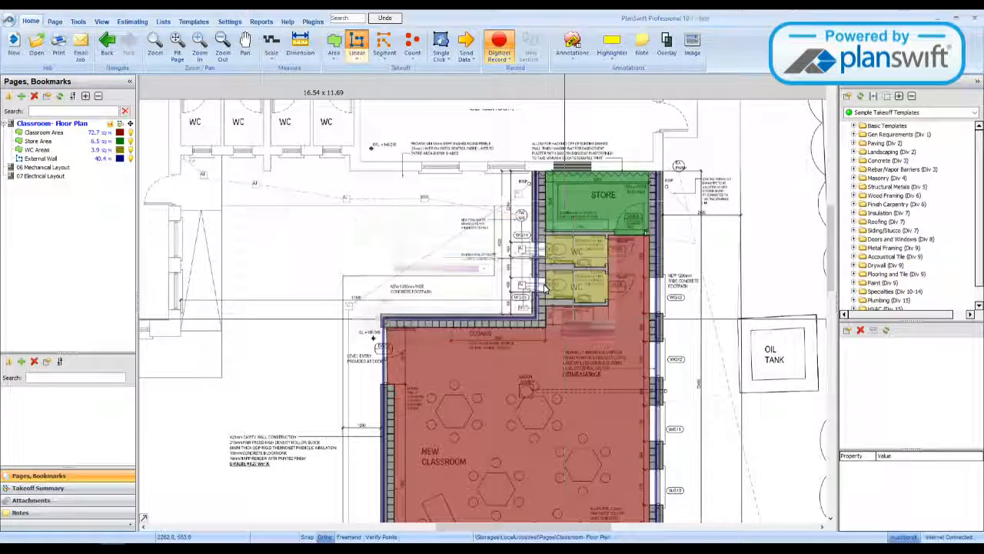
scroll(544, 289, up, 5)
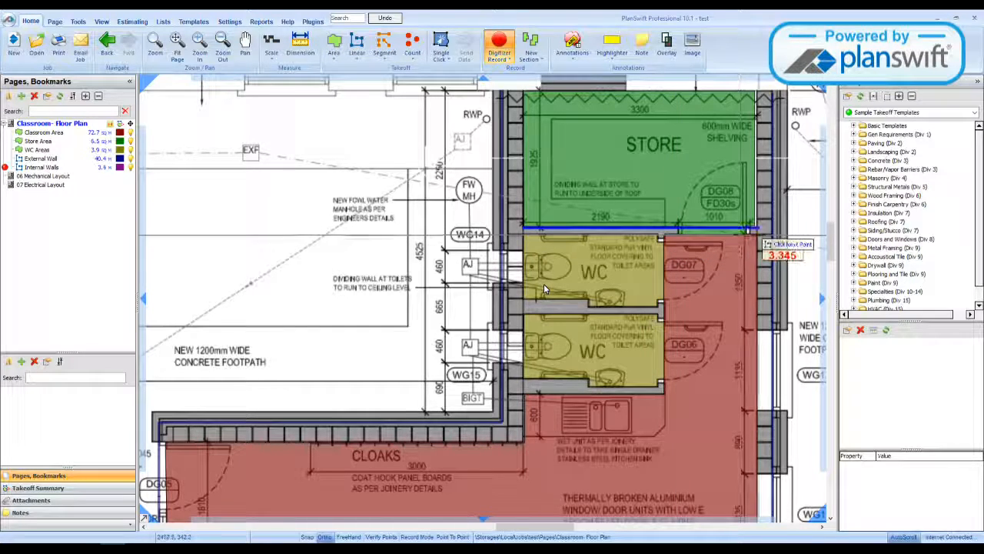
click(751, 229)
key(n)
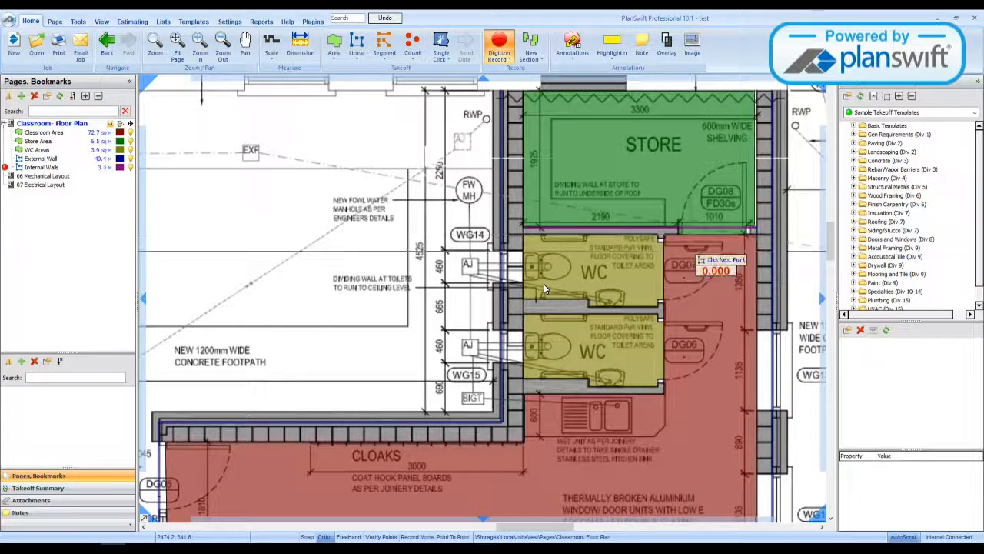
Trace the wall between the two WCs, the wall below the lower WC and the WC front wall as separate Internal Walls sections.
click(524, 310)
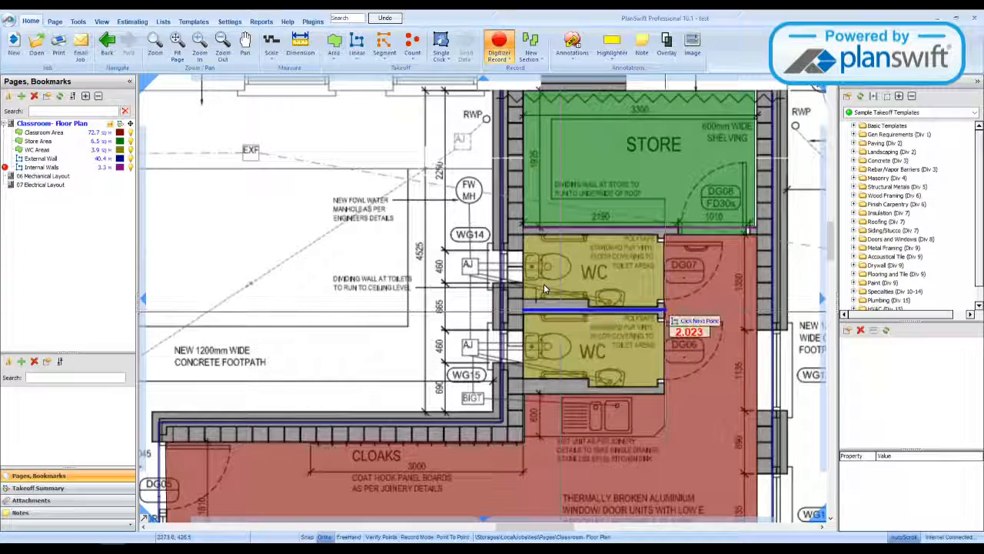
click(664, 310)
key(n)
click(524, 390)
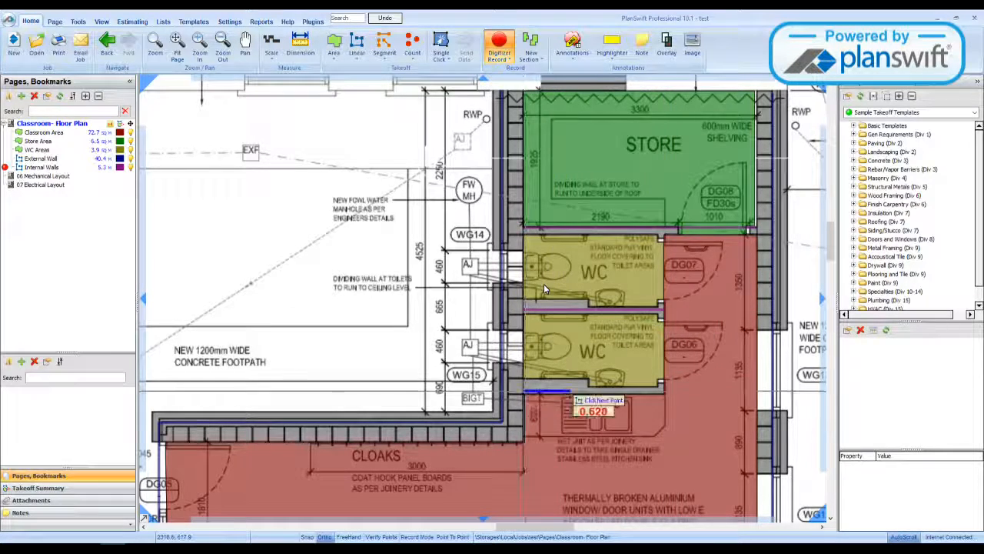
click(663, 390)
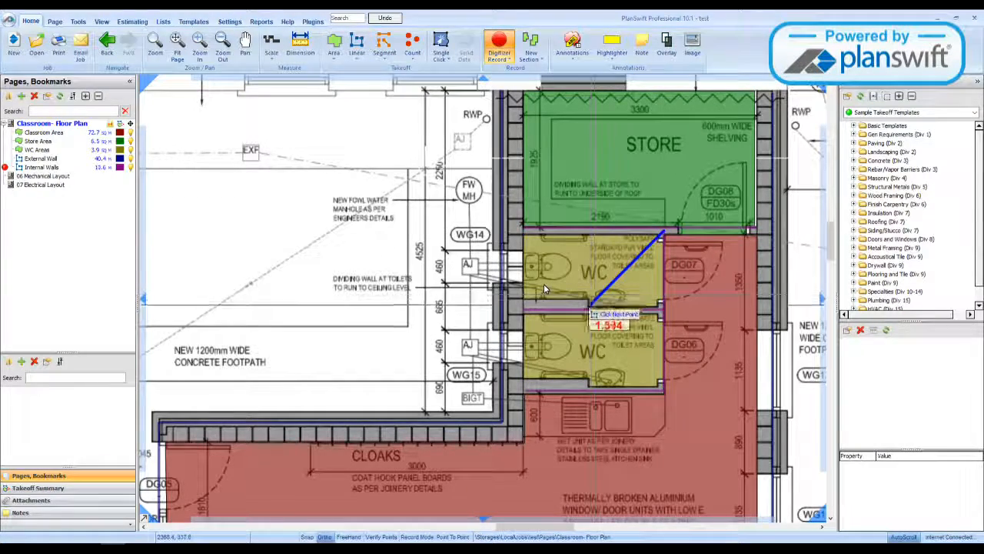
key(Escape)
scroll(544, 284, down, 4)
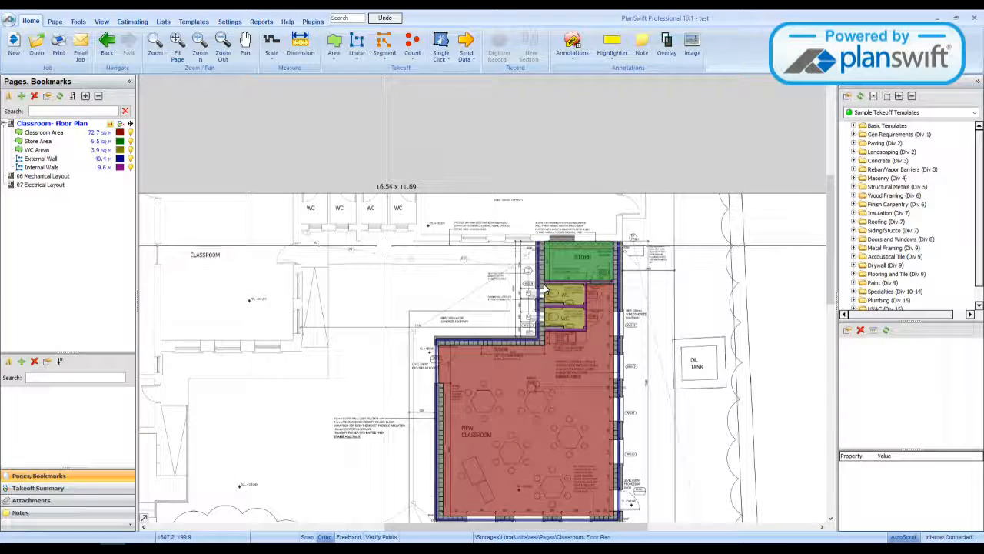
On the 07 Electrical Layout page, create a solid, square count takeoff named LED Light Panel for the legend's LED Panel Light symbol.
click(50, 185)
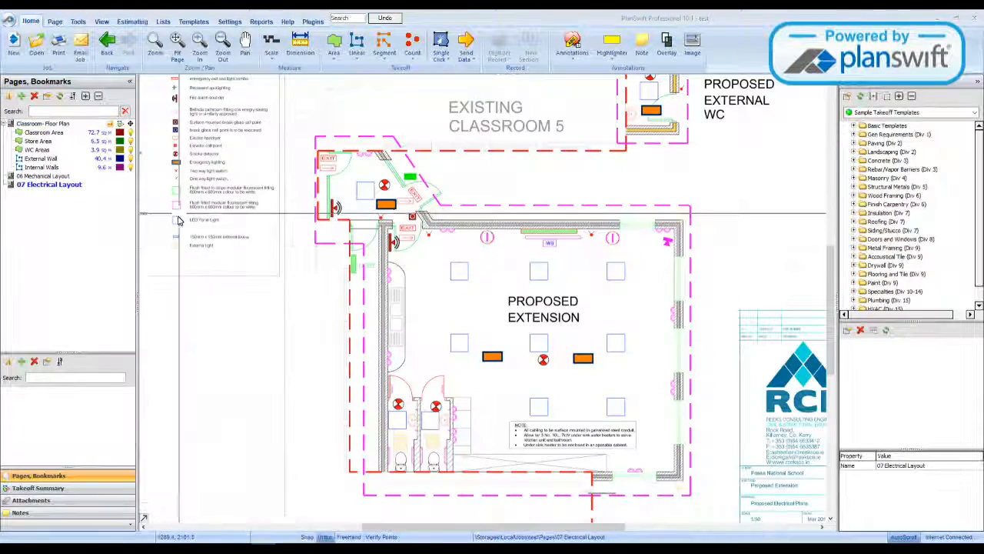
scroll(219, 194, up, 5)
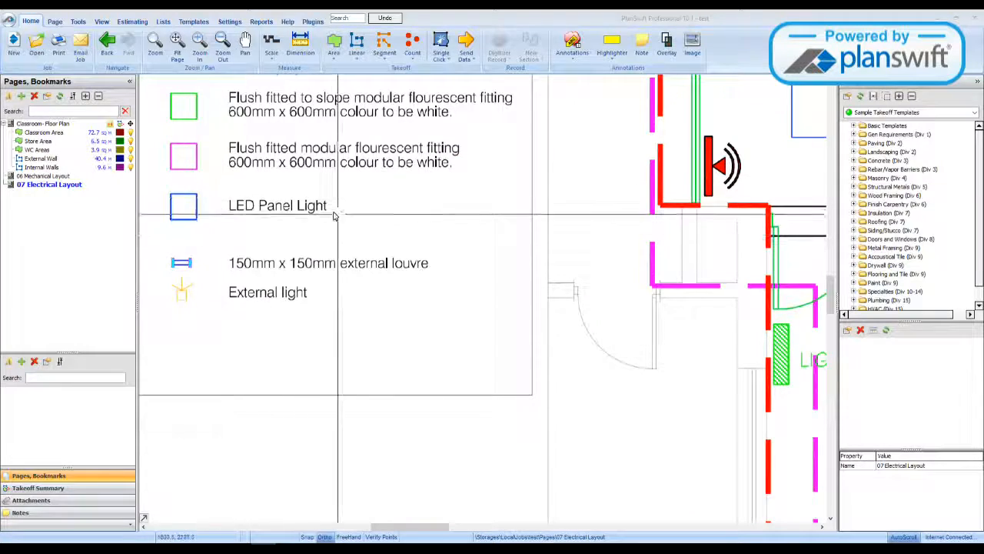
scroll(236, 261, down, 3)
scroll(236, 262, down, 2)
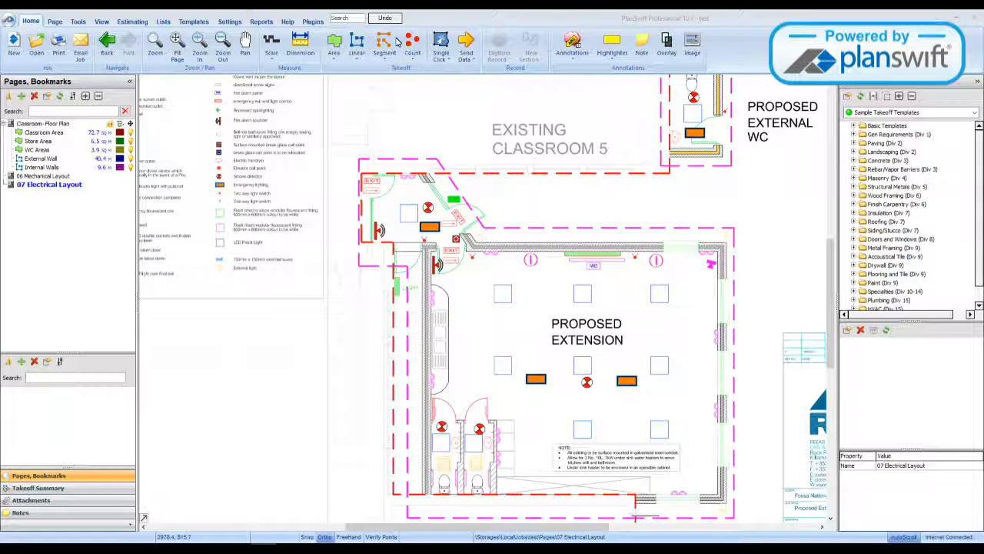
click(413, 45)
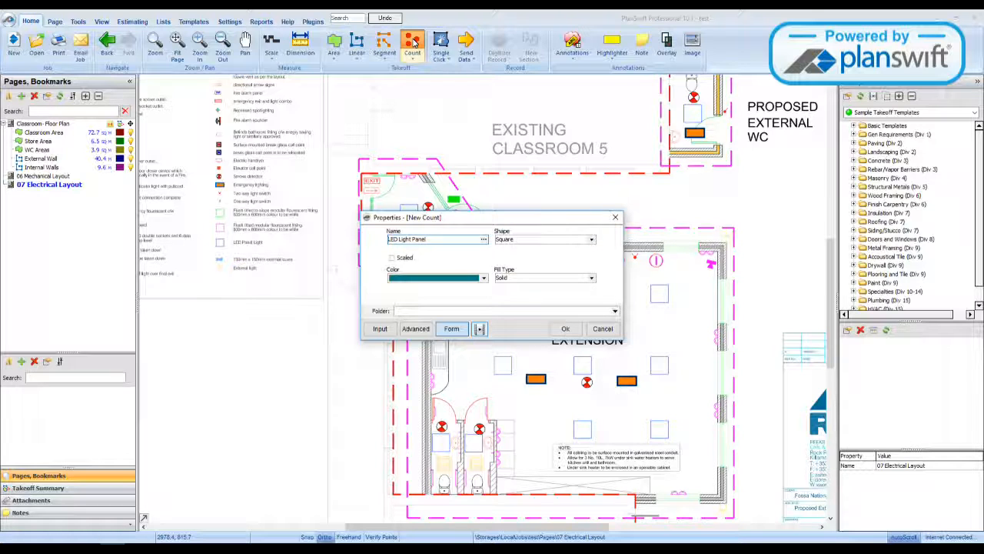
click(565, 328)
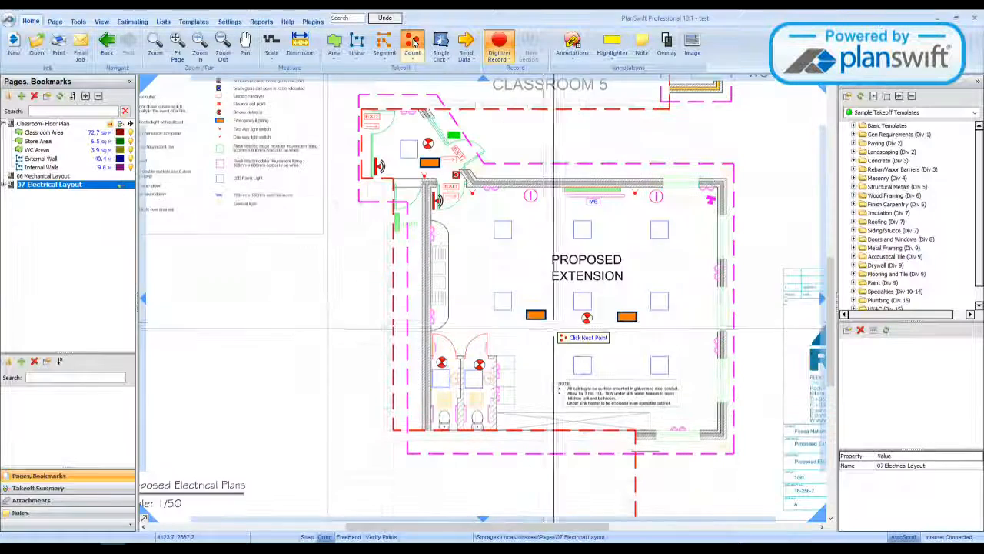
Mark all eleven LED panel lights in the proposed extension's classroom, WCs and entrance lobby, and finish the LED Light Panel count.
click(503, 225)
click(581, 228)
click(503, 296)
click(581, 302)
click(656, 228)
click(652, 300)
click(659, 359)
click(583, 362)
click(473, 377)
click(439, 378)
click(406, 146)
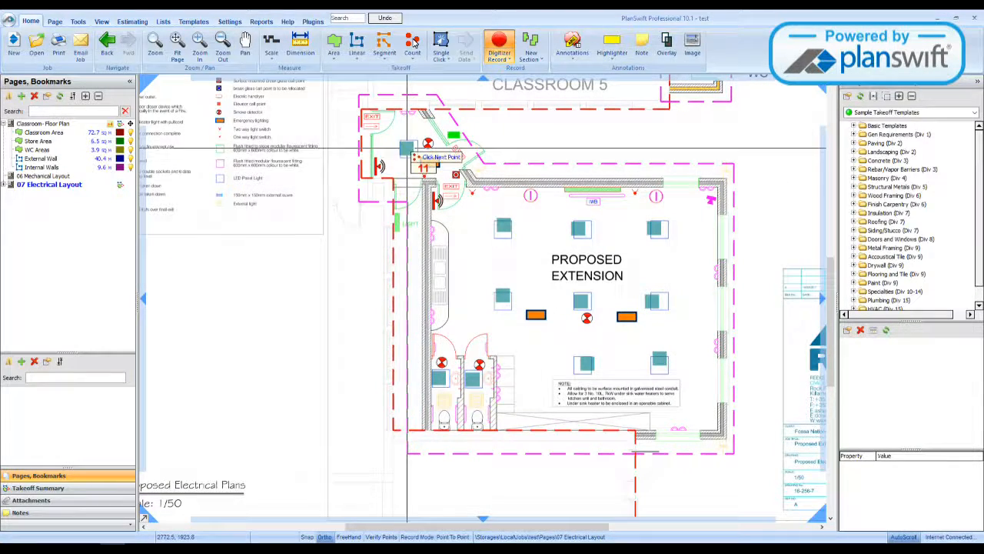
click(499, 46)
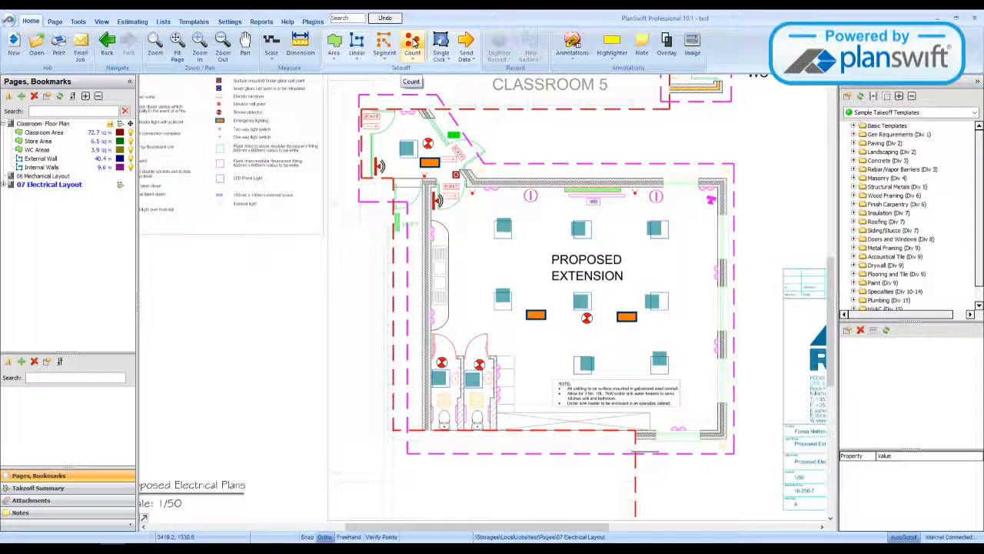
Create a red, square count takeoff named Emer Light and mark the two classroom emergency lights and the one in the lobby.
click(414, 44)
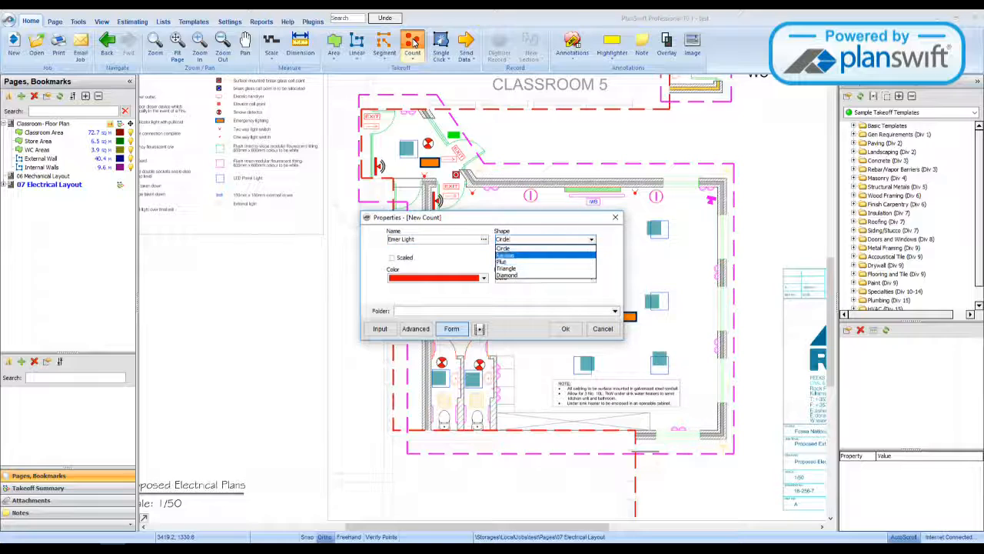
click(505, 255)
click(566, 328)
click(532, 315)
click(627, 316)
click(430, 162)
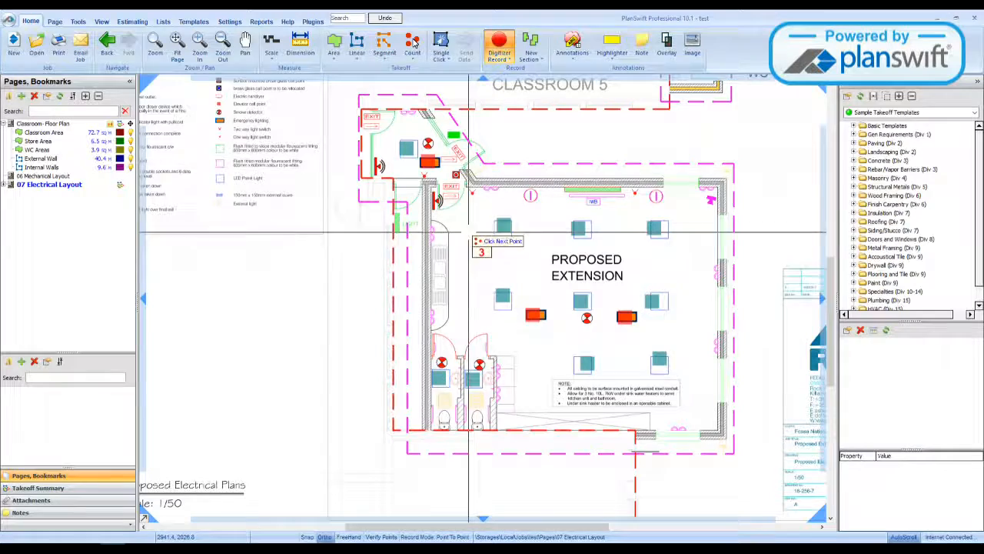
click(499, 46)
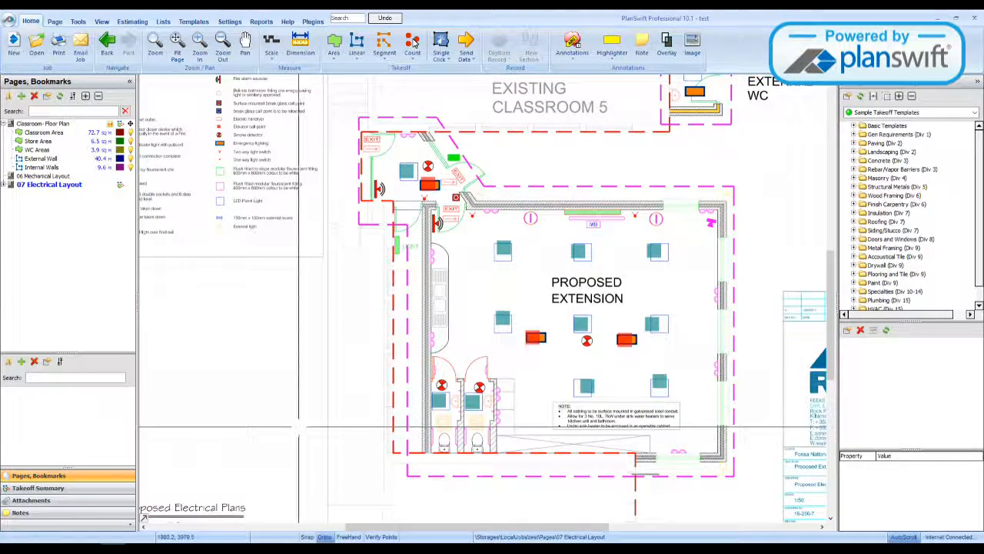
Create a green, solid, square count takeoff named Light Switch for the legend's light switch symbols.
scroll(228, 140, up, 3)
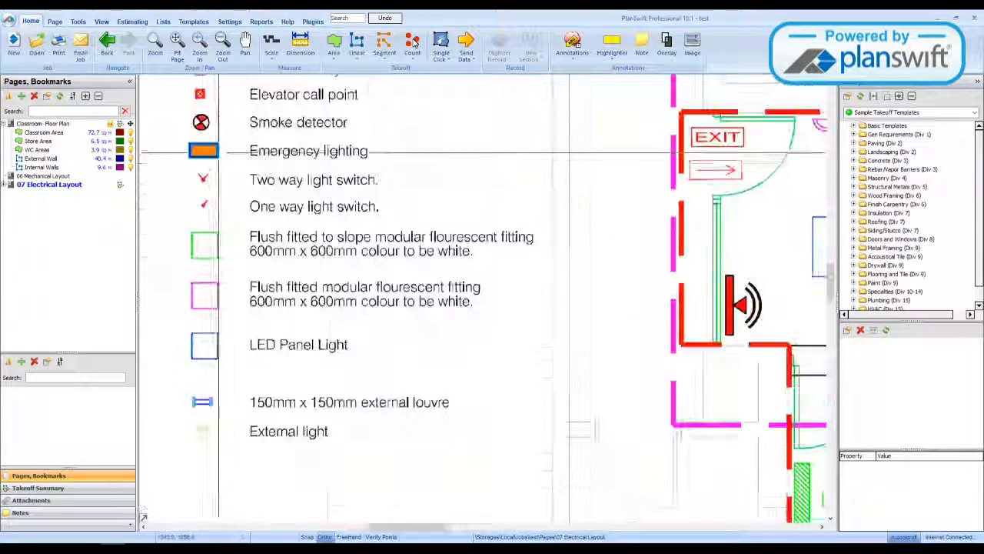
click(413, 44)
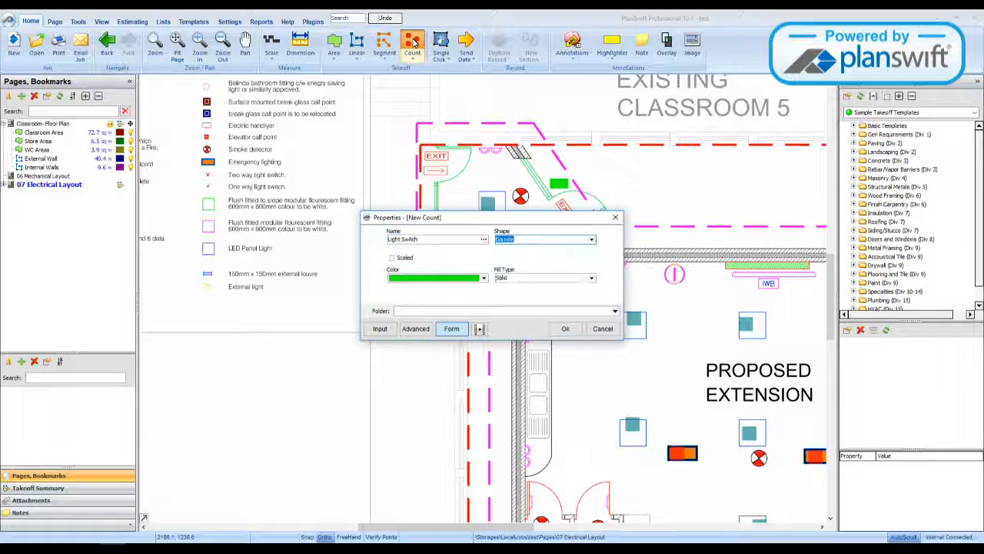
click(566, 328)
Mark the light switches in the lobby, beside the classroom door and near the whiteboard in the Light Switch count.
scroll(592, 275, up, 2)
click(581, 265)
click(415, 203)
scroll(415, 204, down, 3)
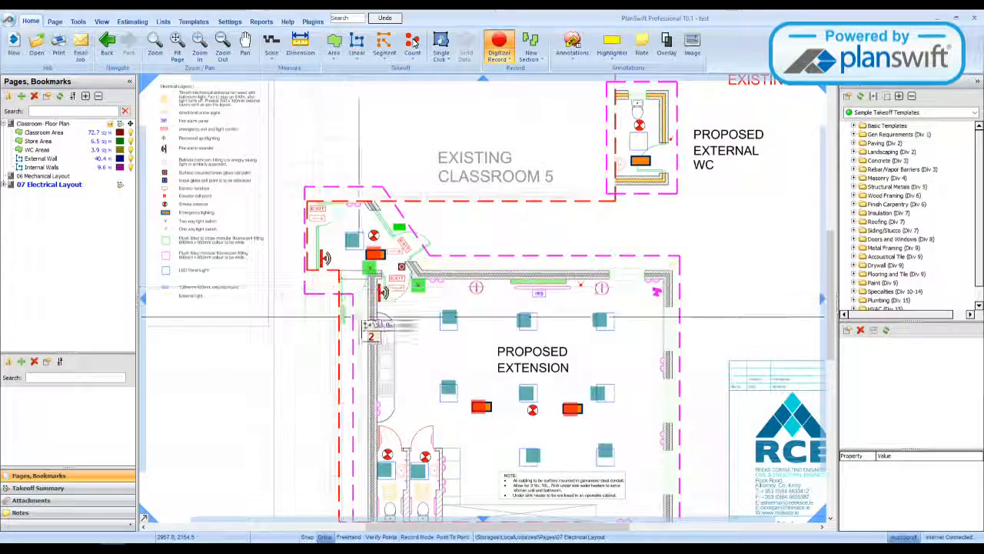
click(582, 286)
scroll(582, 285, down, 3)
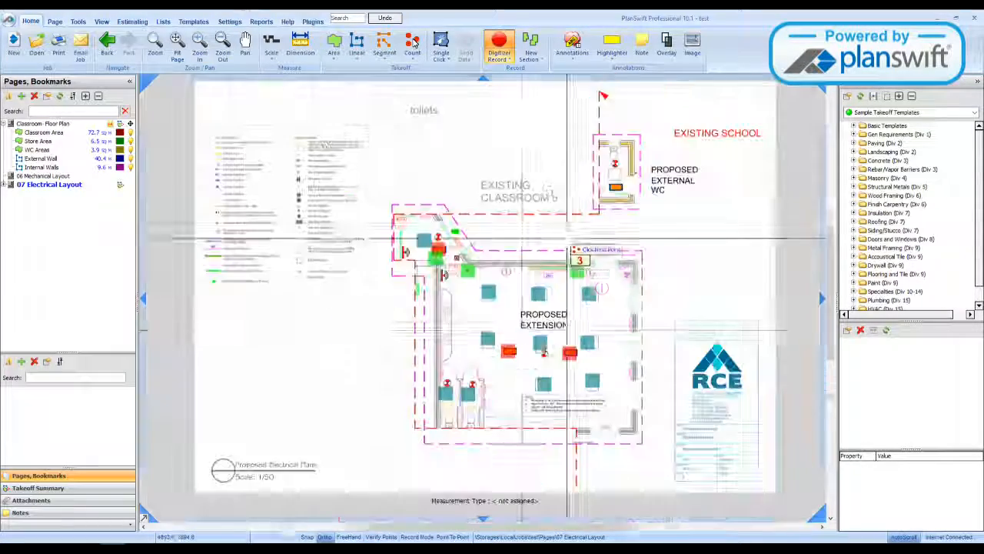
scroll(470, 429, up, 3)
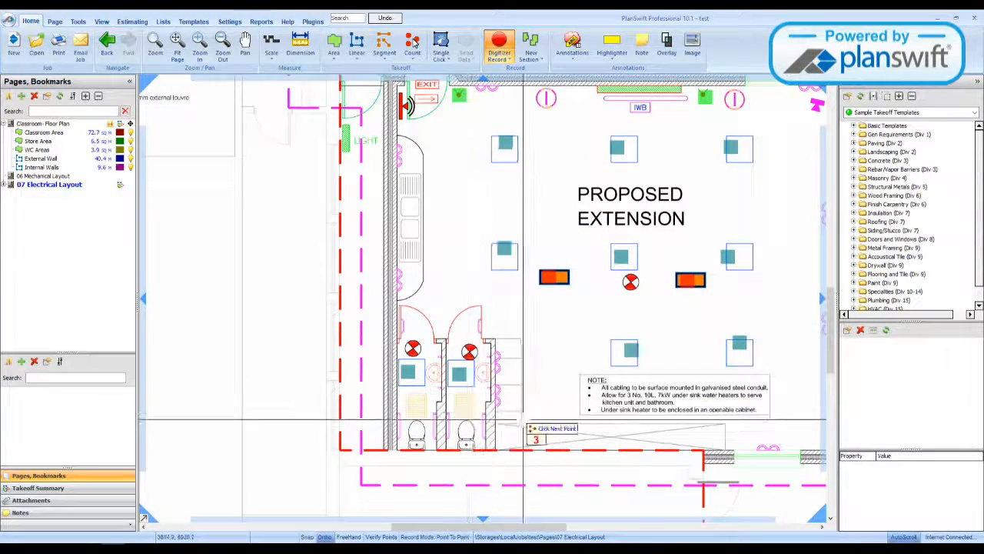
scroll(487, 418, down, 2)
key(Escape)
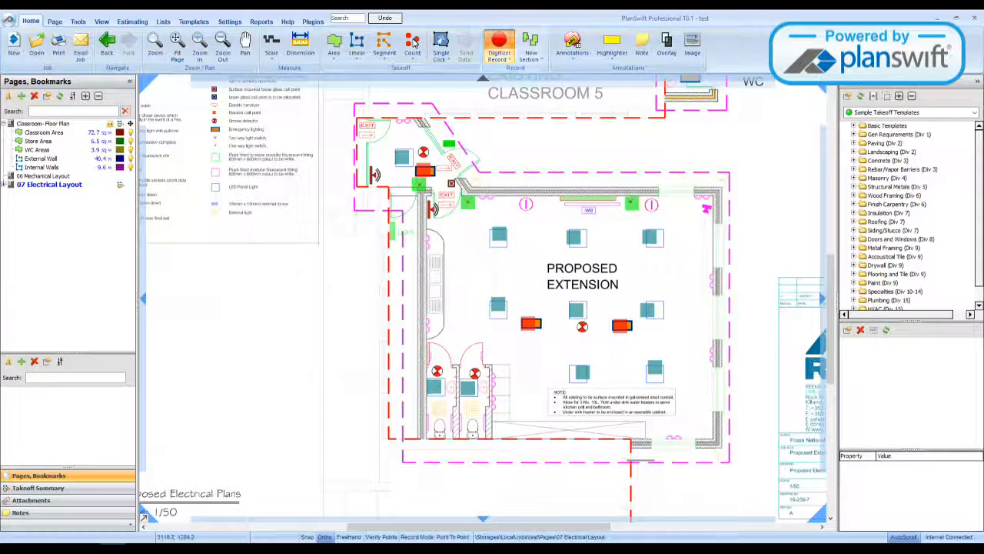
Create a yellow, solid, square count takeoff named Smoke Detector and mark the detector in the entrance lobby.
click(413, 43)
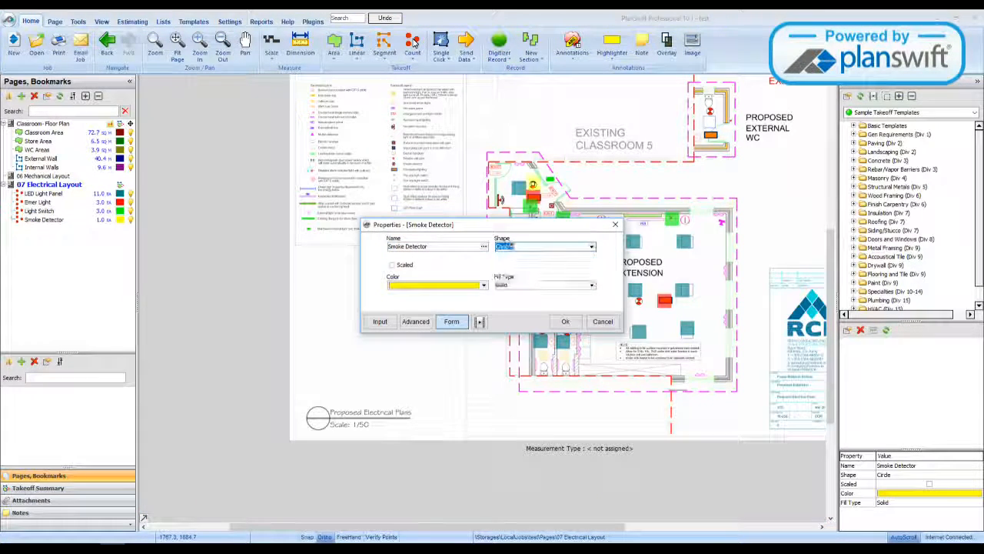
click(565, 322)
scroll(544, 238, up, 2)
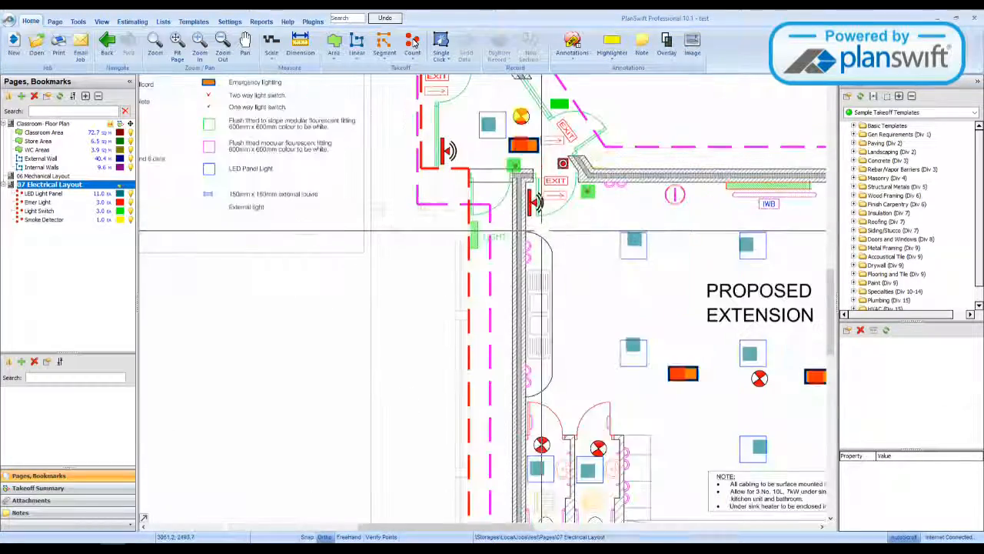
scroll(427, 229, down, 2)
scroll(539, 323, up, 2)
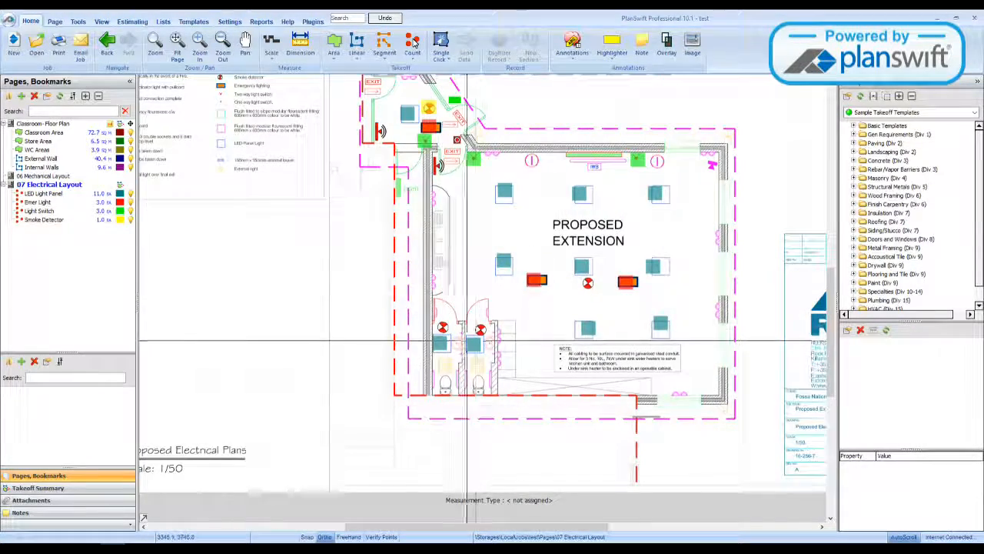
Resume the Smoke Detector count and add the detectors in the classroom and in both WCs.
click(413, 44)
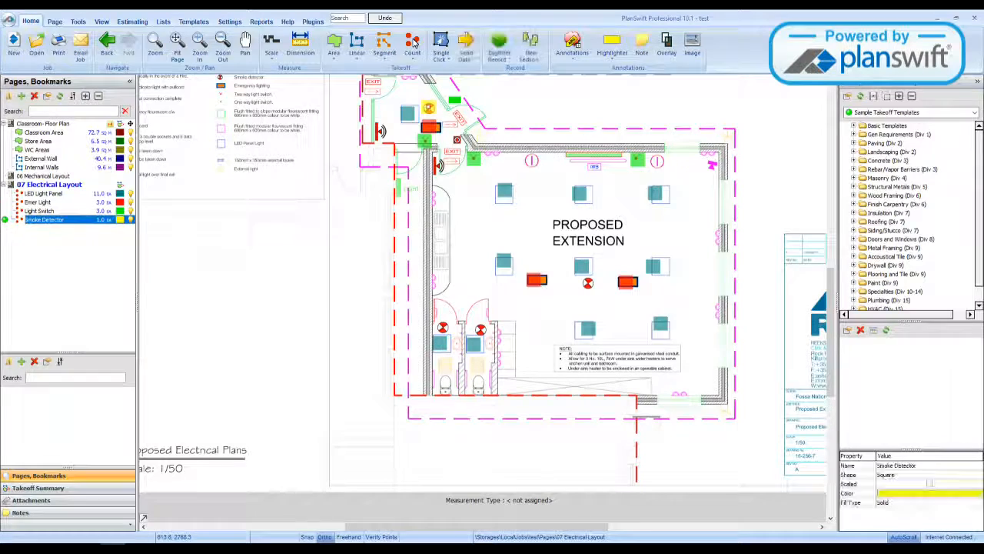
click(588, 284)
click(443, 327)
click(481, 328)
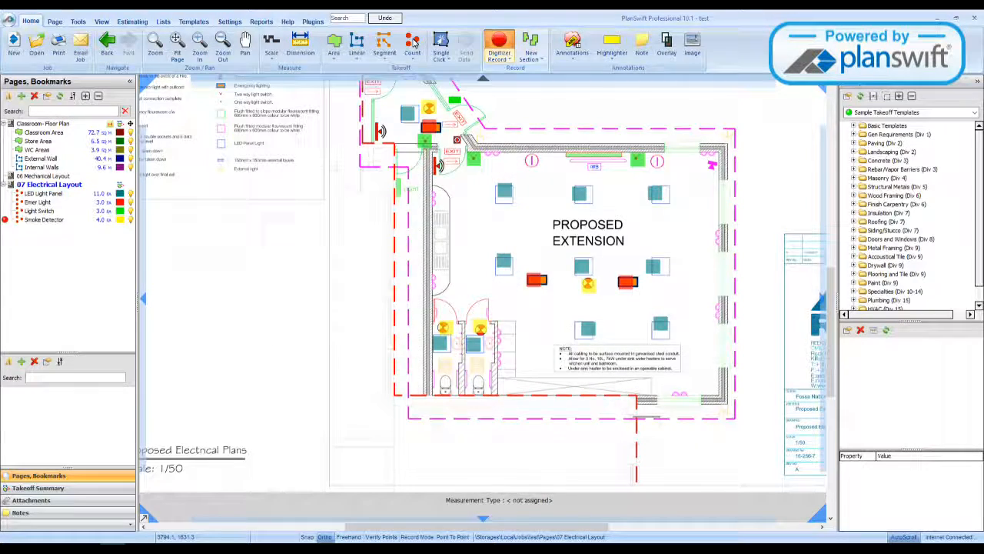
Create a blue, solid, square count takeoff named Double Socket and mark two sockets beside the WC wall and two at the kitchen unit.
click(413, 44)
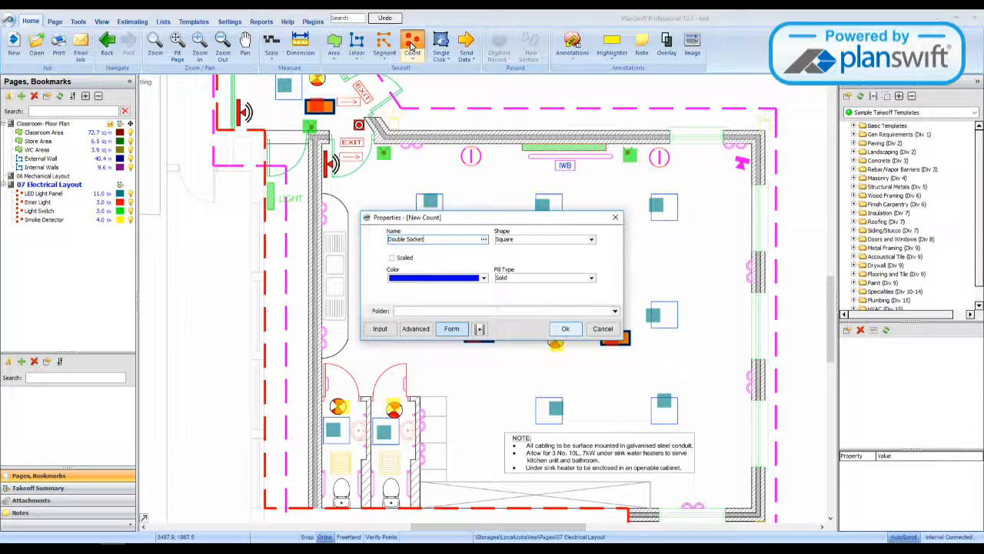
click(566, 329)
scroll(493, 379, up, 1)
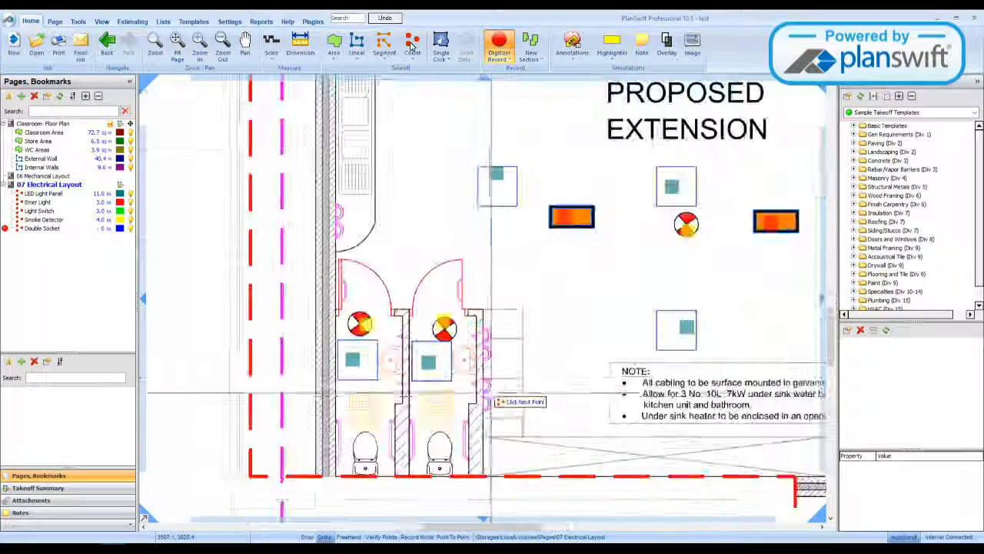
scroll(356, 327, down, 2)
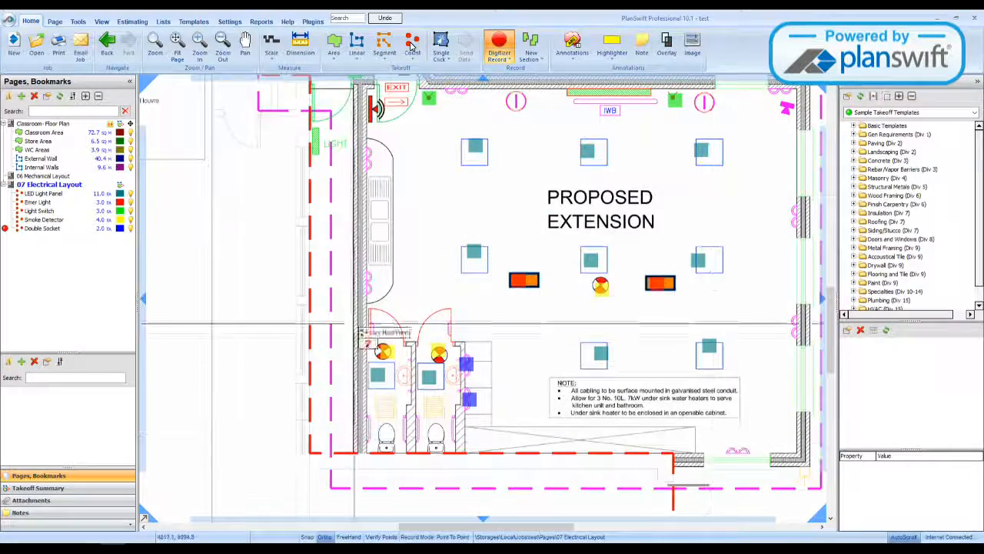
scroll(422, 204, down, 3)
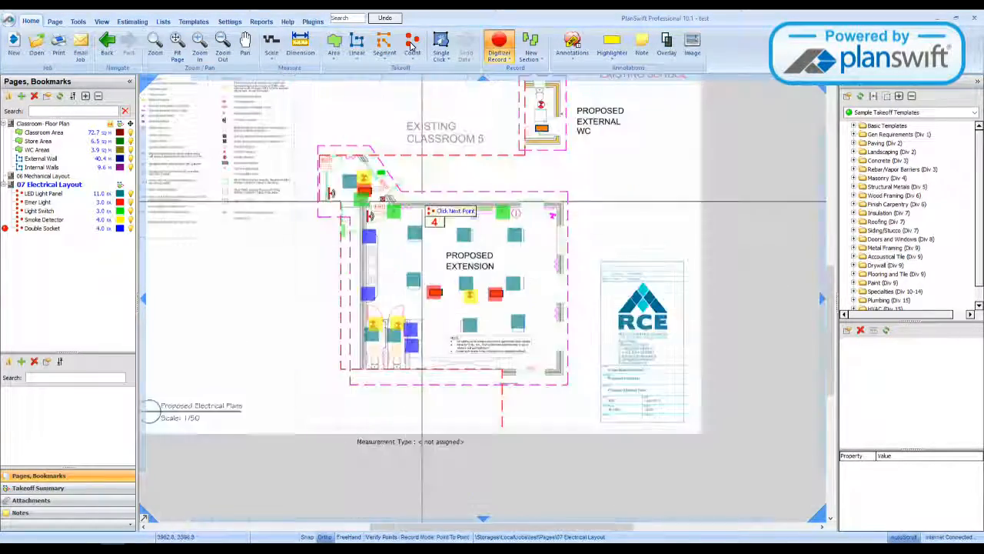
Add the sockets along the classroom's upper, right and lower walls and the one in the lobby to the Double Socket count.
scroll(421, 204, up, 3)
click(406, 209)
click(731, 208)
click(742, 333)
click(743, 440)
scroll(743, 440, down, 3)
scroll(678, 481, up, 3)
click(676, 482)
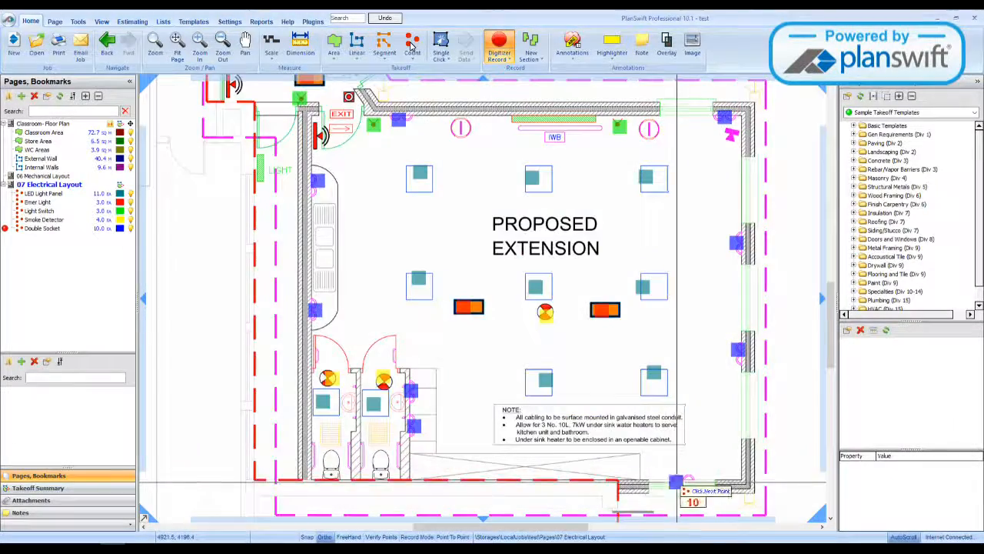
scroll(507, 455, down, 1)
scroll(470, 463, up, 2)
scroll(469, 435, down, 1)
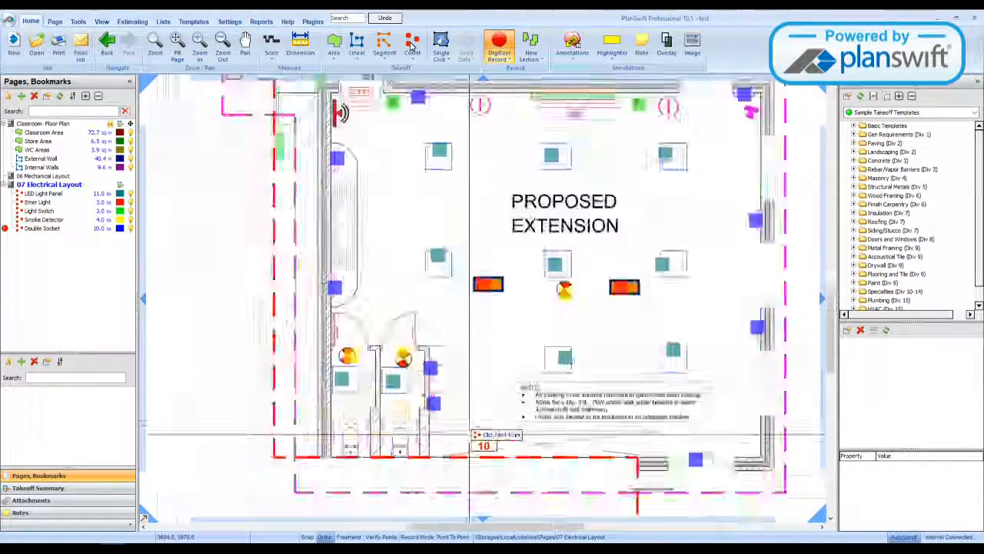
scroll(469, 436, down, 3)
scroll(438, 97, up, 3)
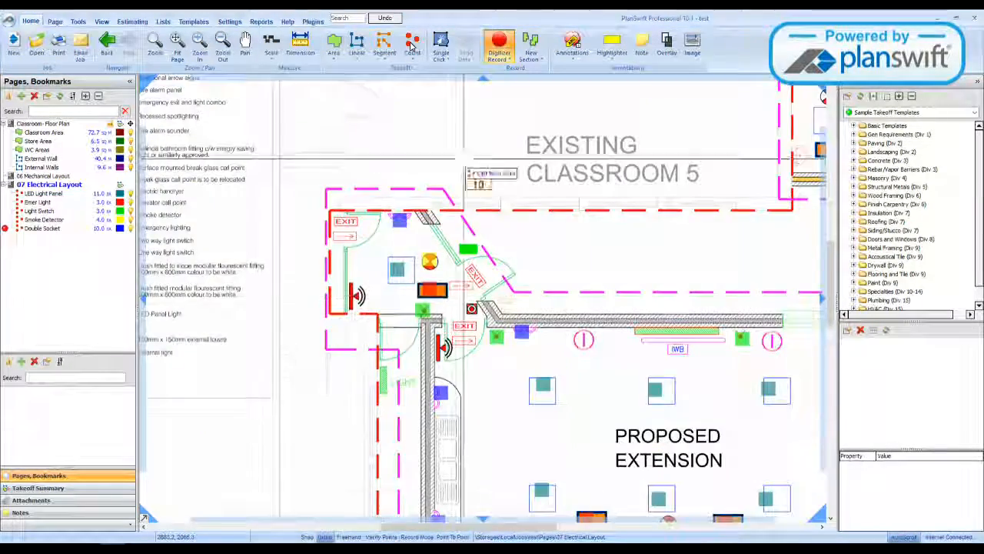
Create a magenta, solid, square count takeoff named EXITs for the exit signs.
click(412, 47)
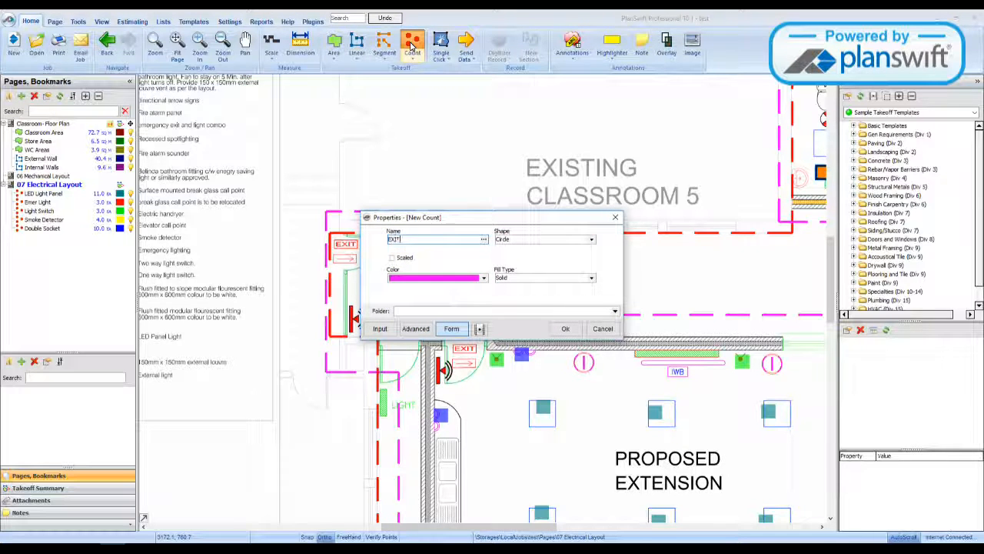
click(591, 239)
click(531, 249)
click(566, 328)
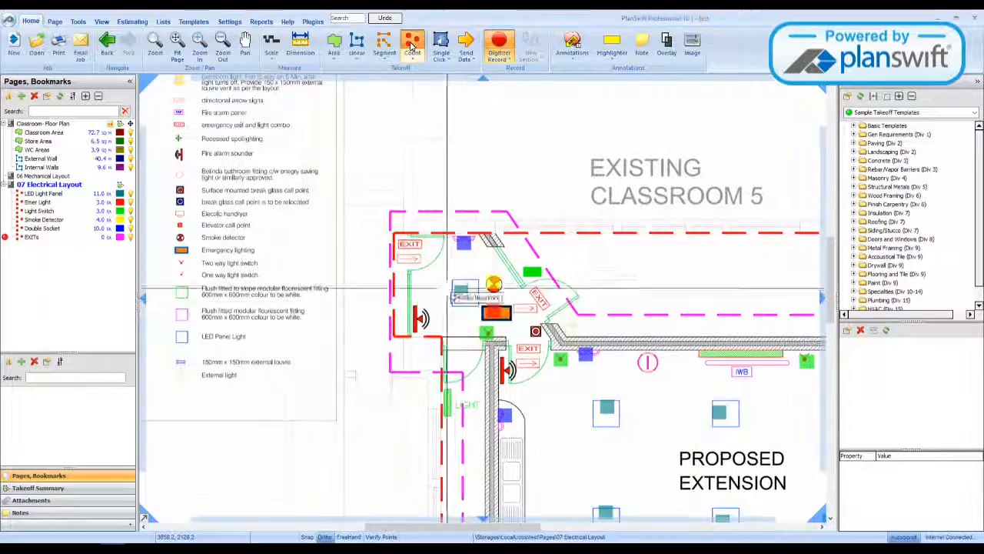
Mark the three exit signs around the entrance lobby and classroom door, and finish the EXITs count.
click(538, 298)
click(525, 348)
scroll(400, 287, down, 2)
scroll(624, 379, up, 1)
scroll(603, 396, down, 1)
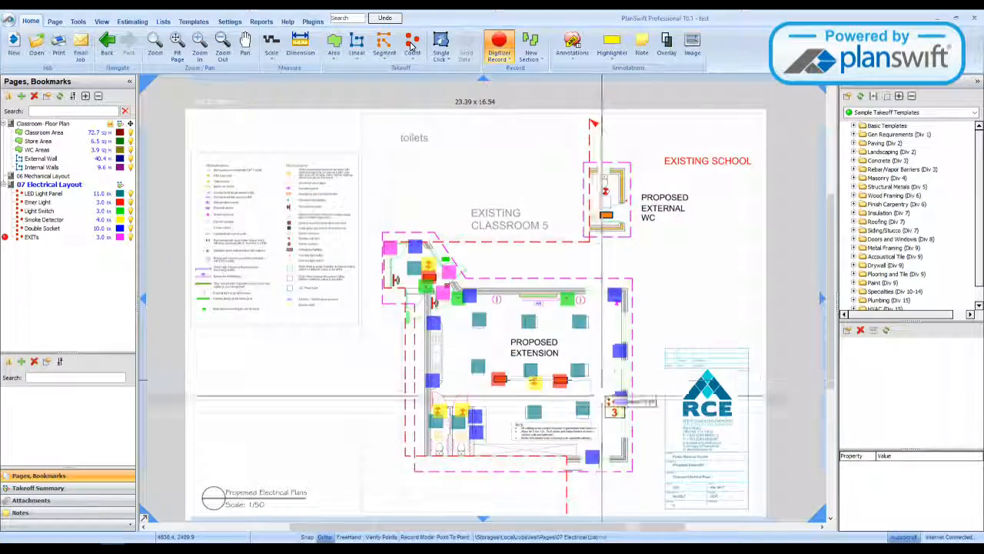
scroll(558, 461, up, 1)
click(499, 45)
Return to the Classroom- Floor Plan page, export the estimating list of all takeoffs to Excel, and switch to the exported Excel sheet.
double_click(53, 123)
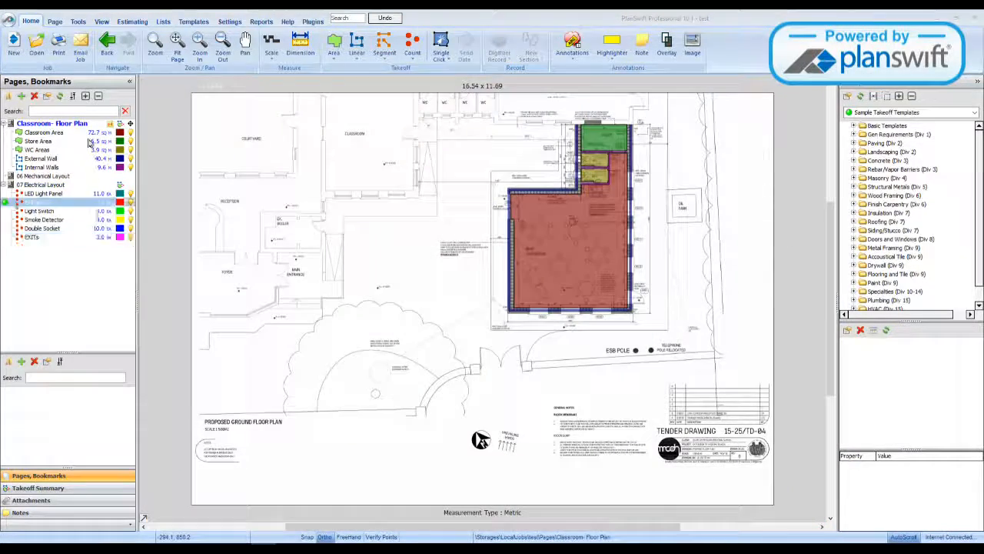
click(135, 23)
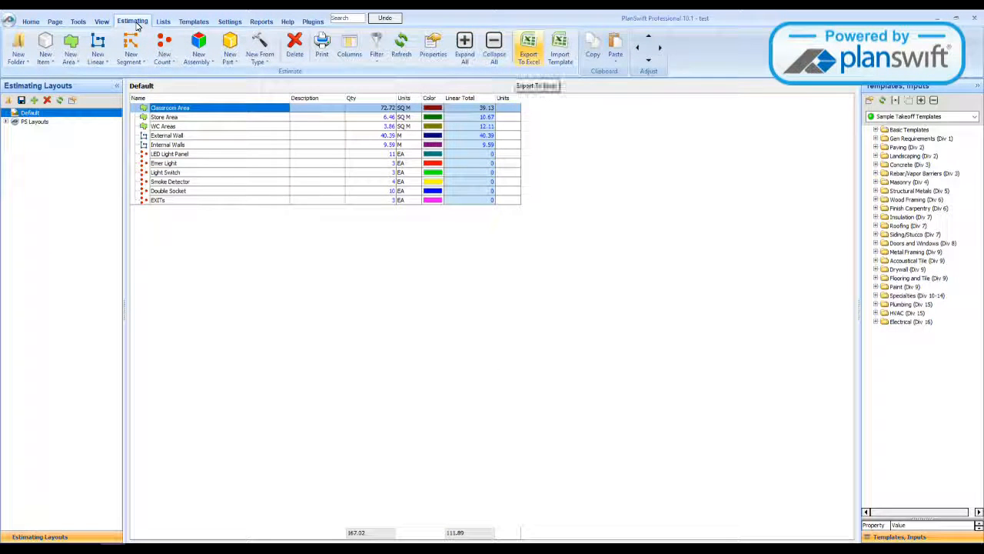
click(529, 50)
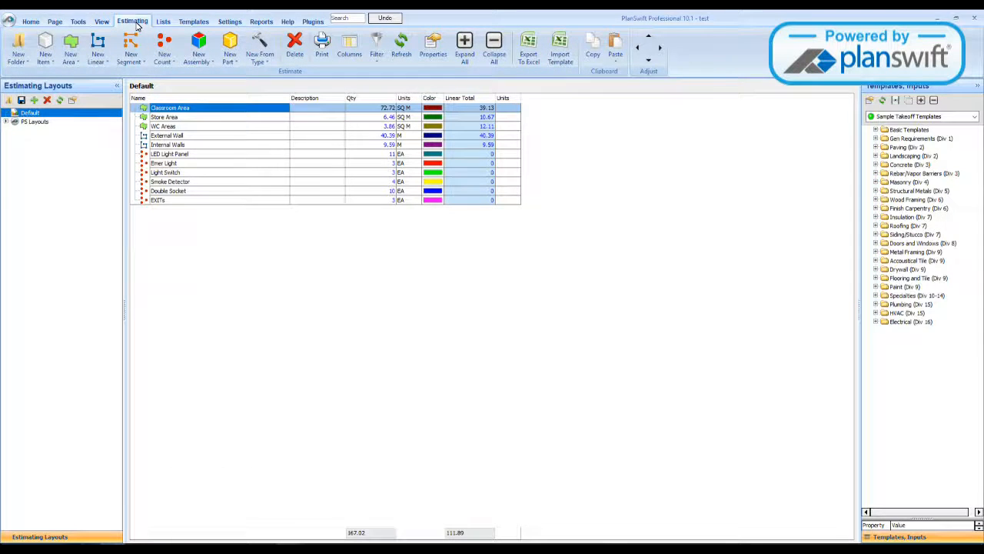
click(321, 529)
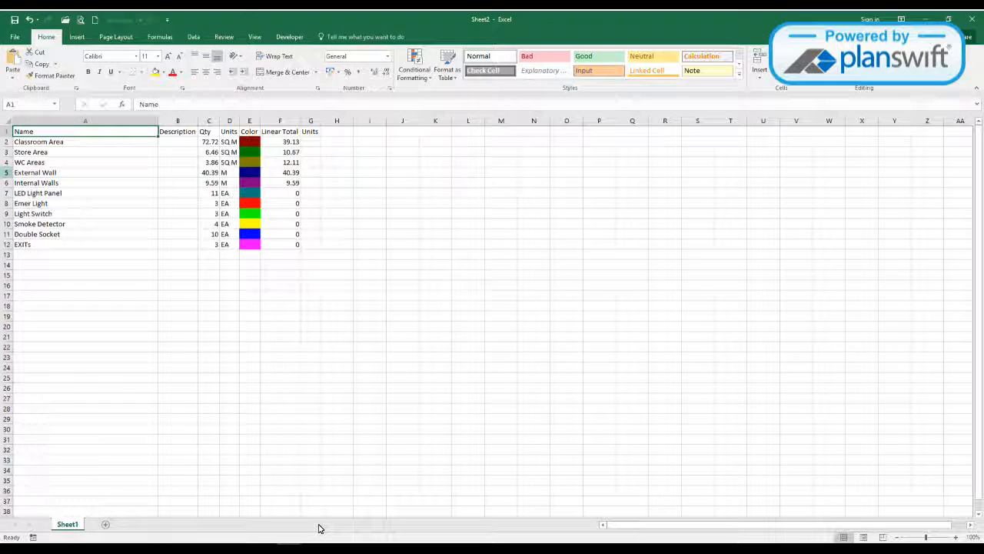
Insert three blank rows above the LED Light Panel row to separate the counts from the areas and walls.
drag(7, 193, 6, 213)
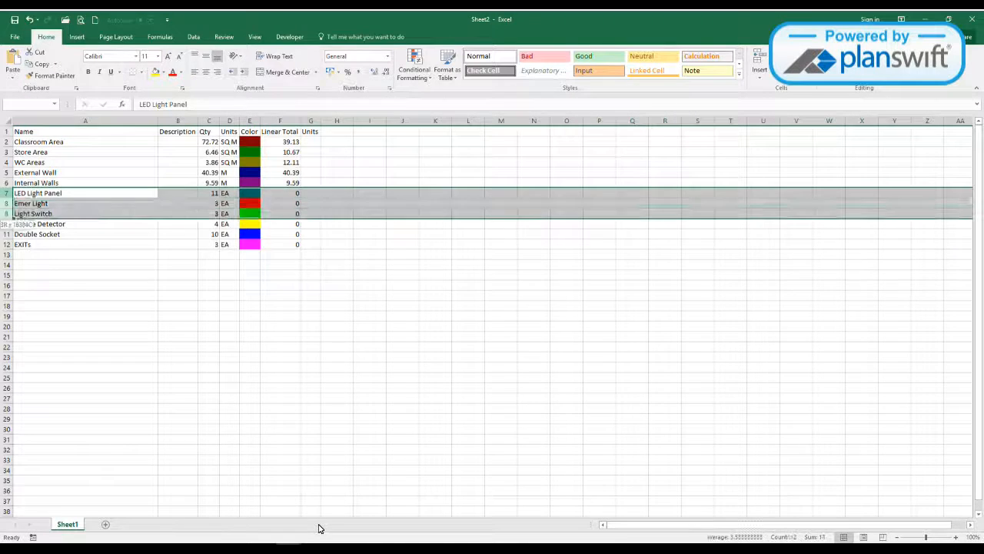
right_click(3, 207)
click(25, 283)
click(85, 295)
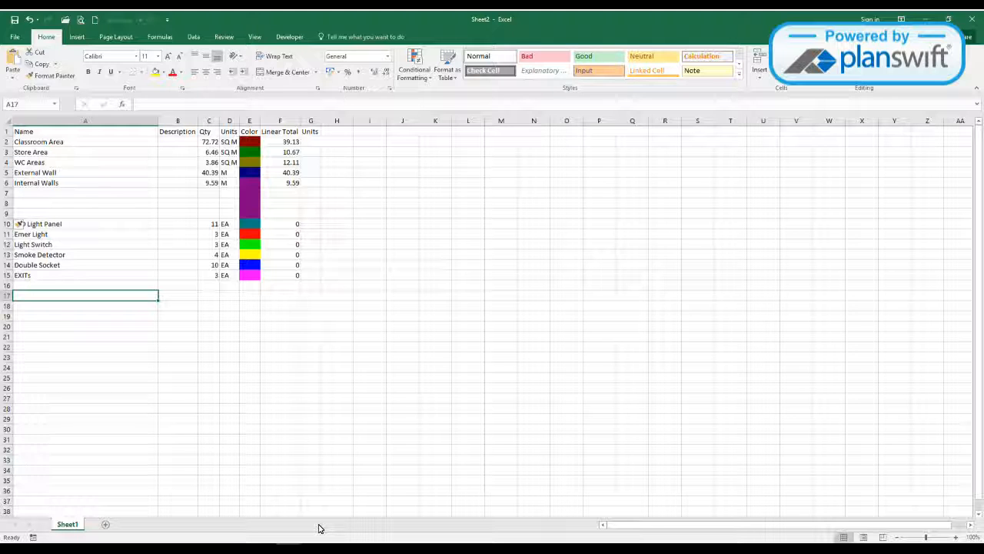
Enter m as the linear total unit in G2 and fill it down to the Internal Walls row, G6.
key(Right)
key(Right)
key(Right)
key(Right)
key(Right)
key(Right)
key(Up)
key(Up)
key(Up)
key(Up)
key(Up)
key(Up)
key(Up)
key(Up)
key(Up)
key(Up)
key(Up)
key(Up)
key(Up)
key(Up)
key(Up)
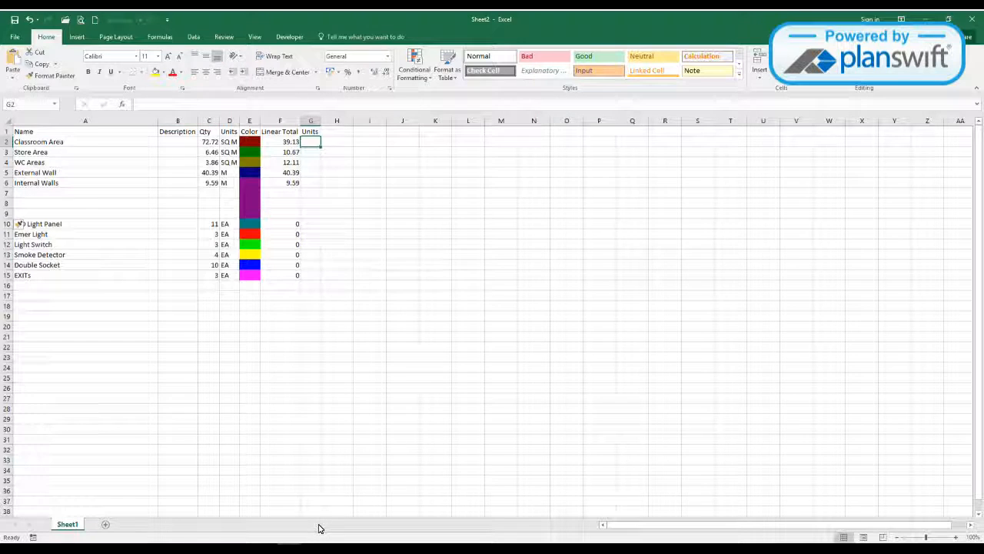
text(m)
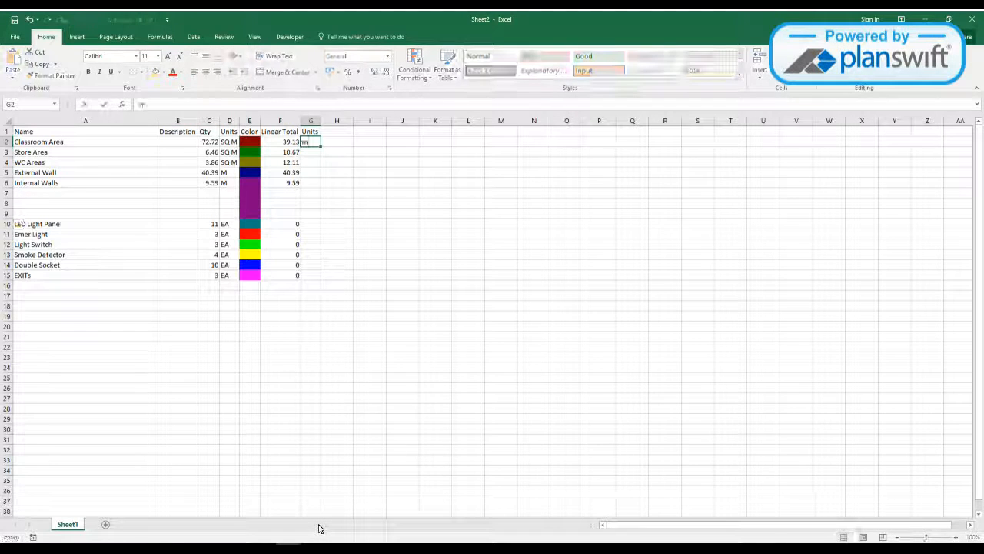
drag(321, 147, 320, 183)
click(370, 224)
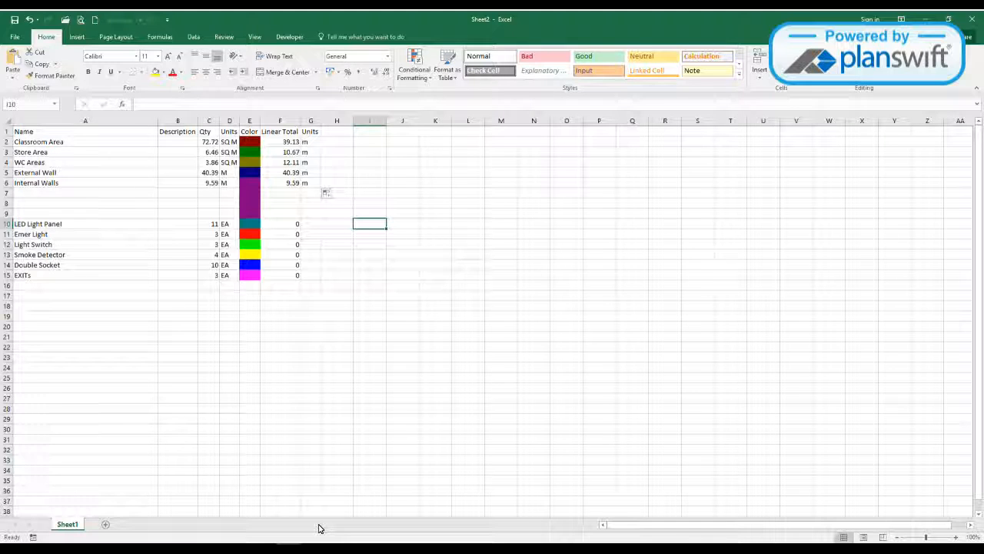